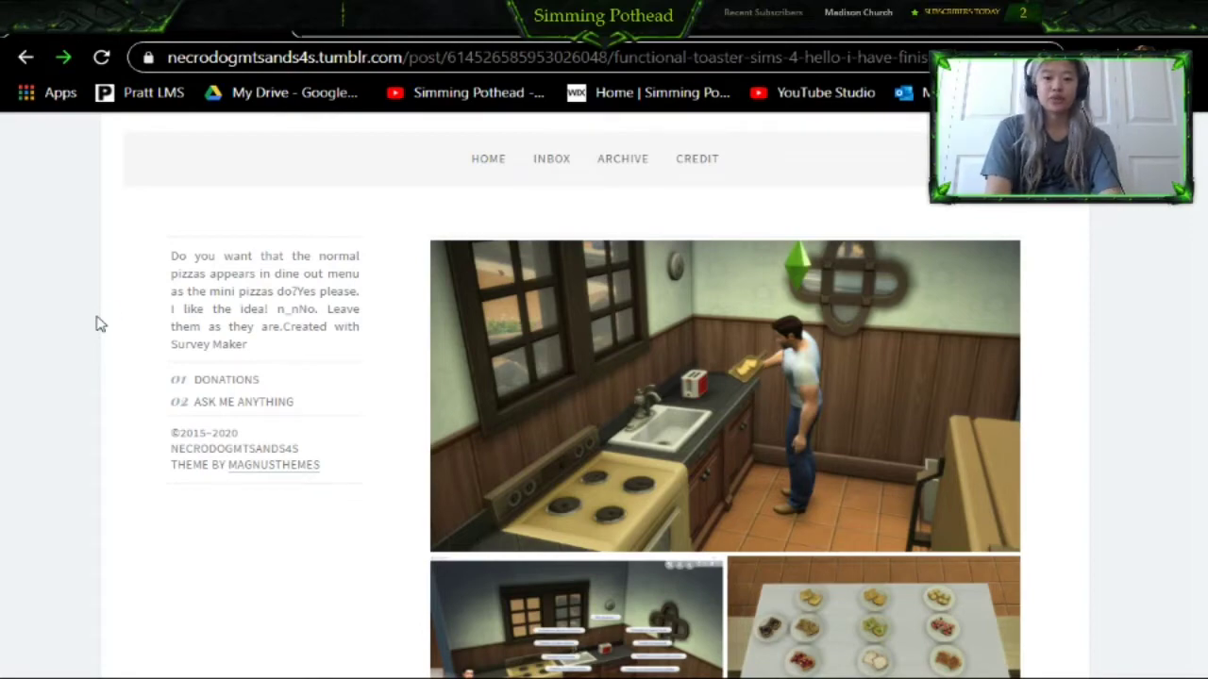
# - Look through the functional toaster mod post, covering its pictures, recipe description, in-game location and download link
pyautogui.scroll(-2, 1090, 418)
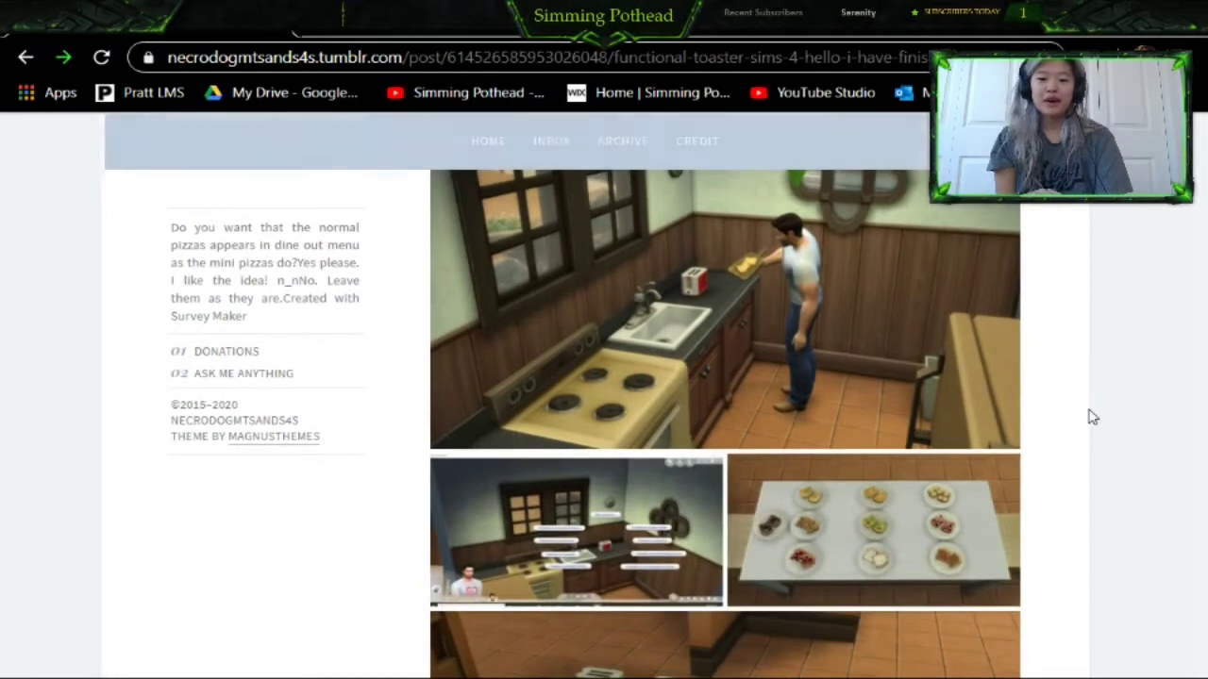
pyautogui.scroll(1, 1090, 418)
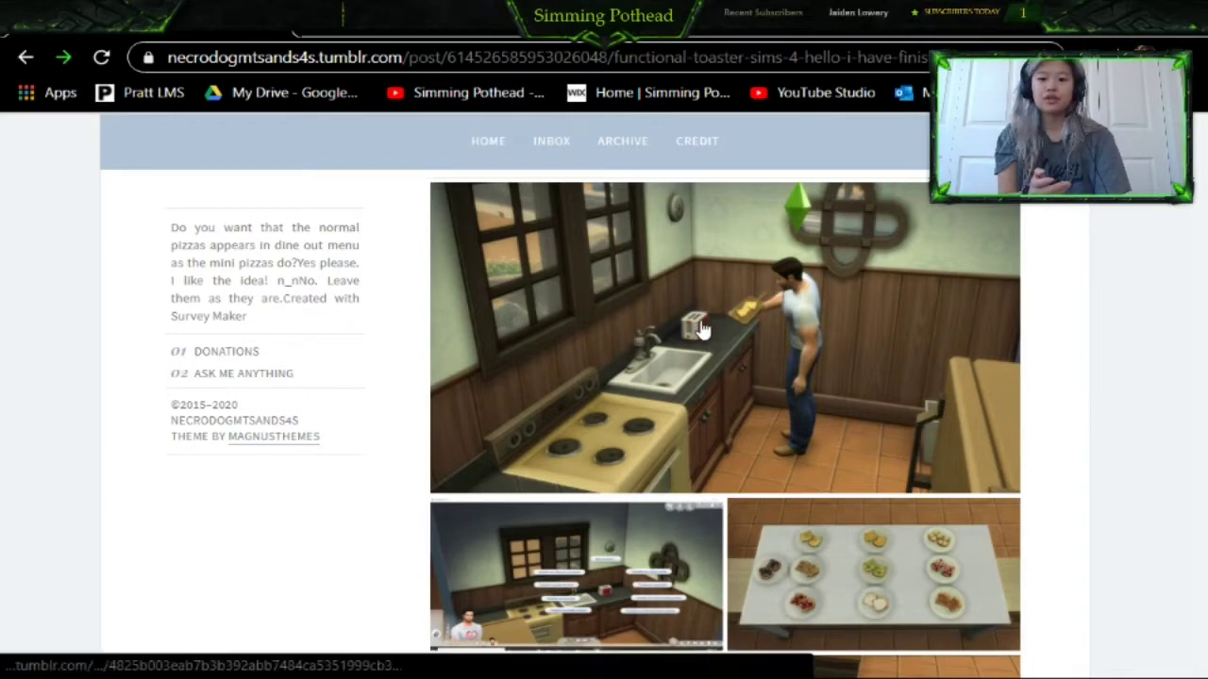
pyautogui.scroll(-1, 1026, 436)
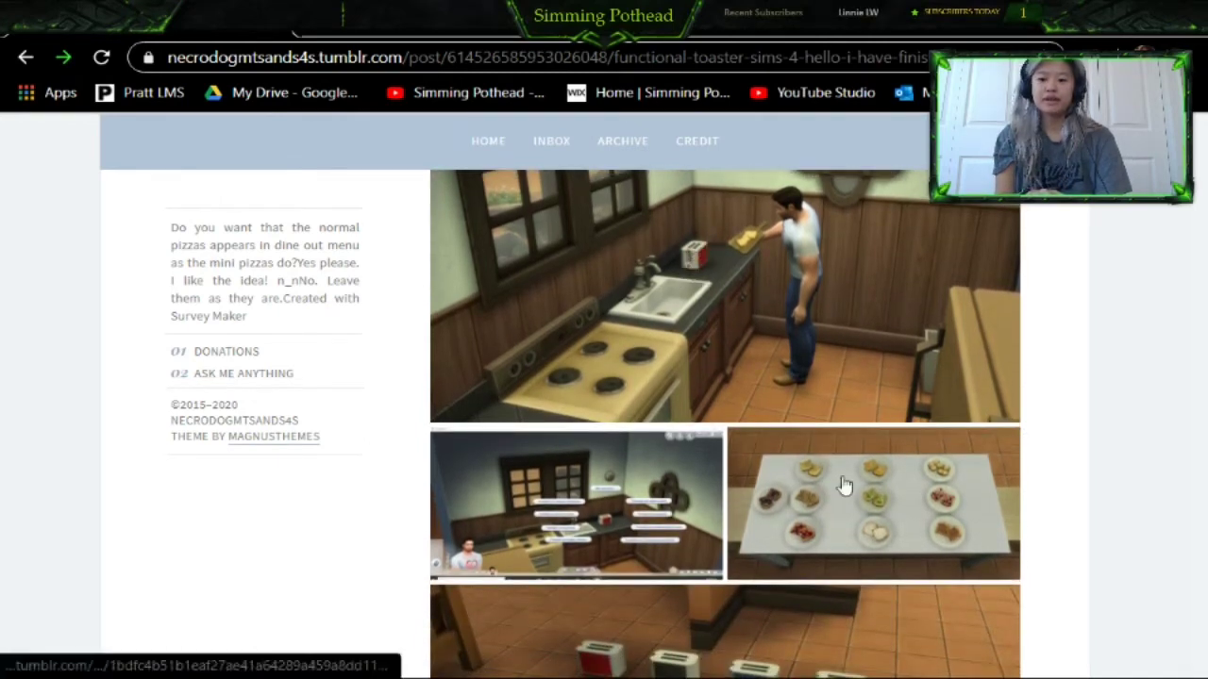
pyautogui.scroll(-1, 1055, 443)
pyautogui.scroll(-2, 1055, 442)
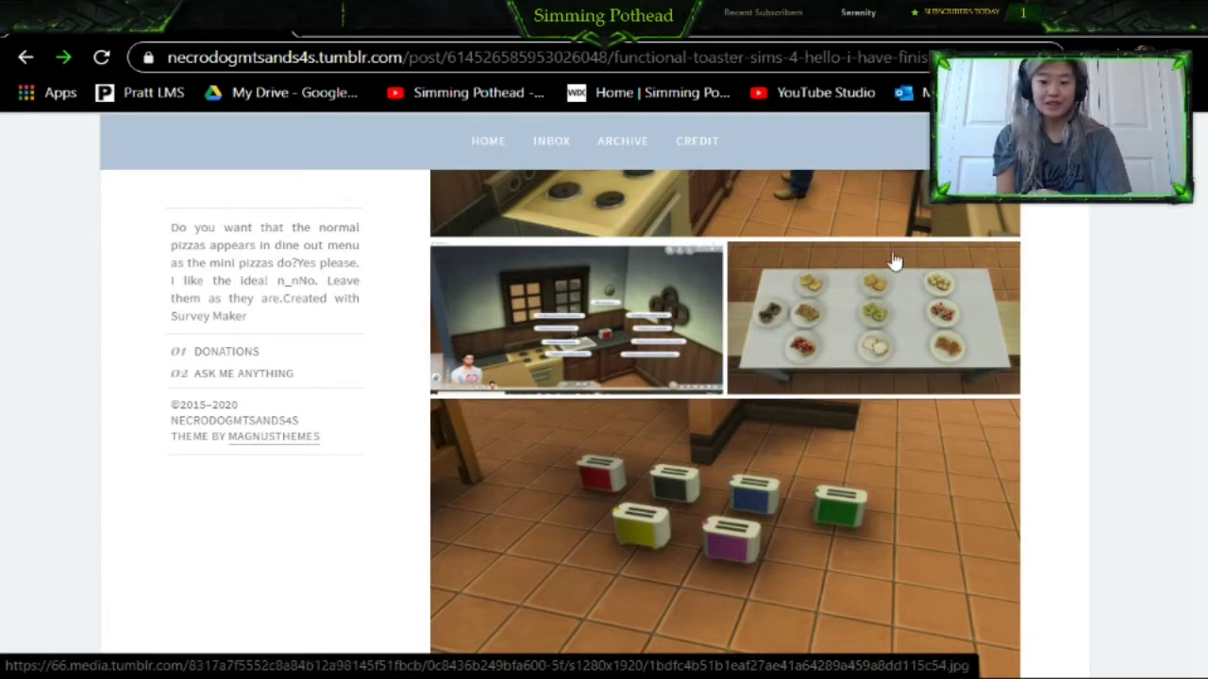
pyautogui.scroll(-3, 715, 351)
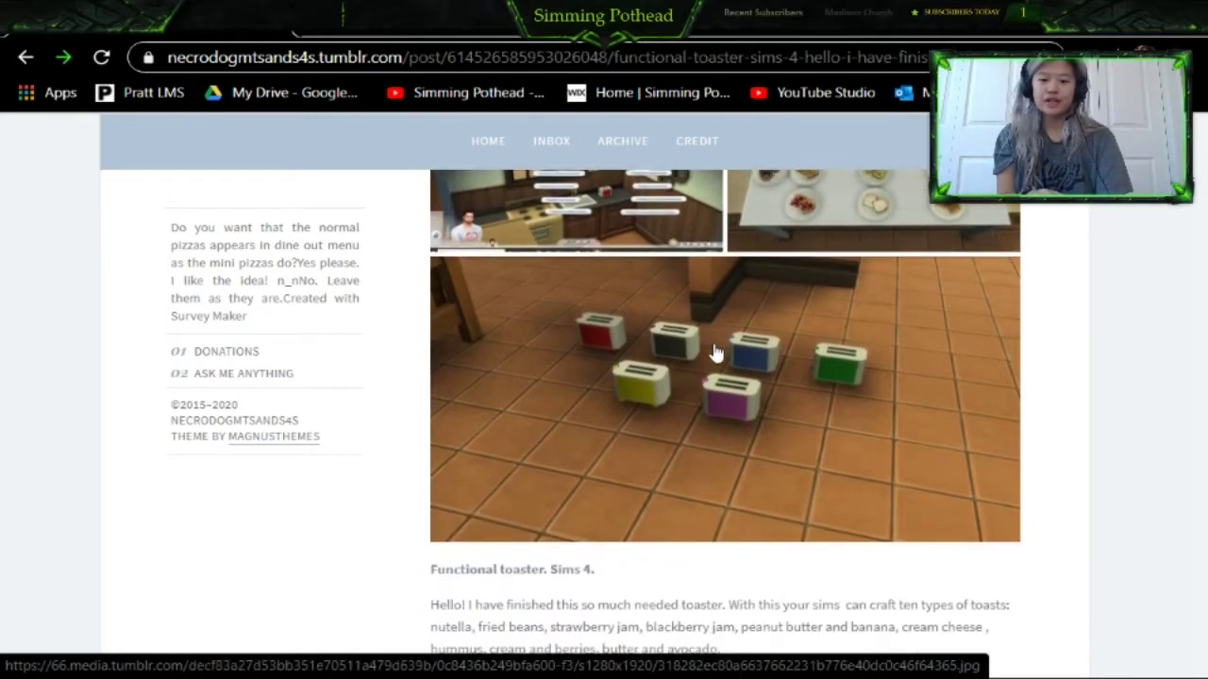
pyautogui.scroll(2, 828, 267)
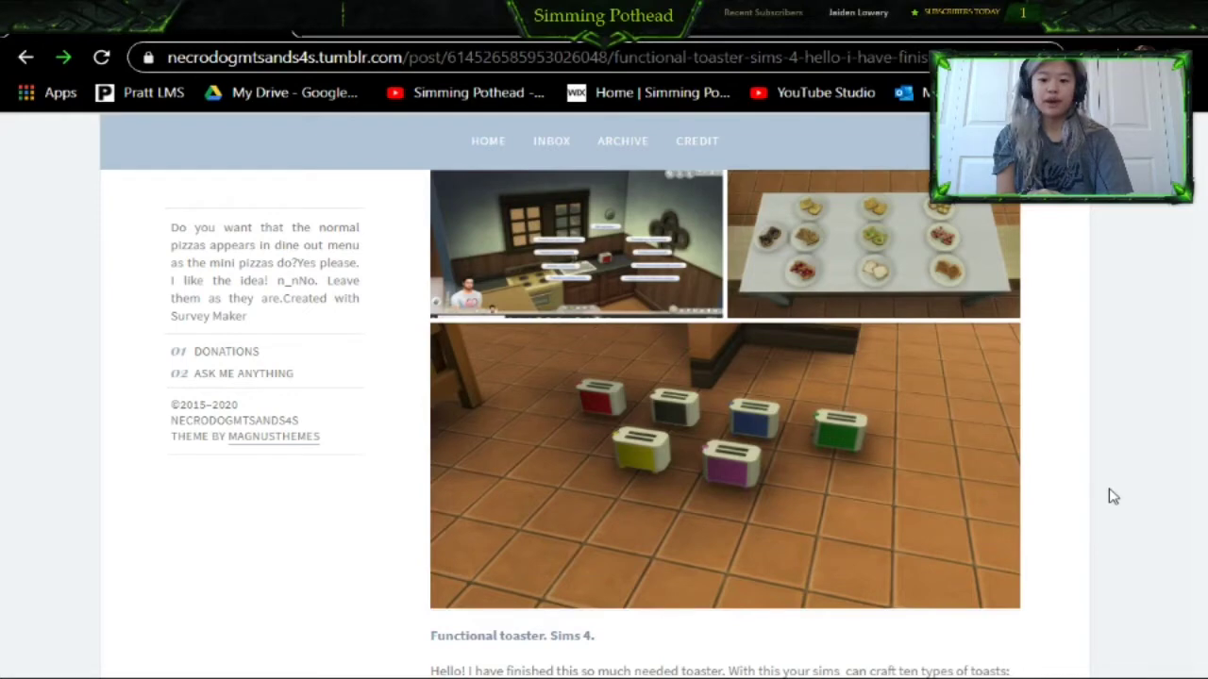
pyautogui.scroll(-4, 1114, 496)
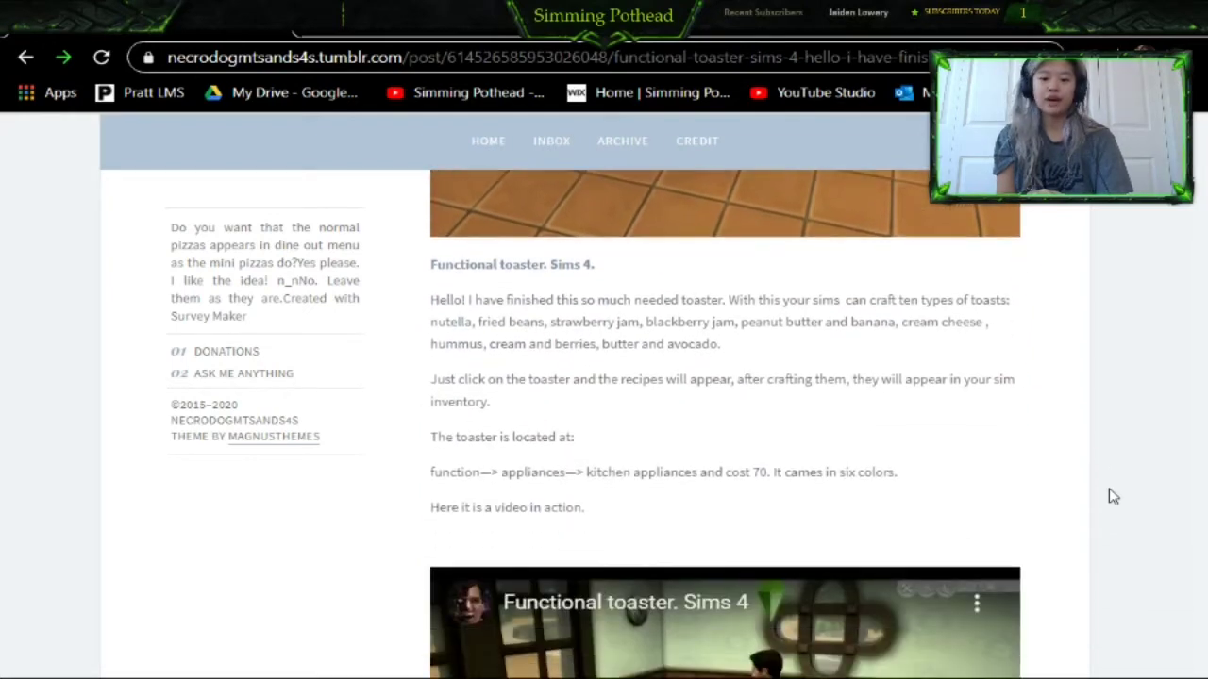
pyautogui.scroll(-6, 1110, 494)
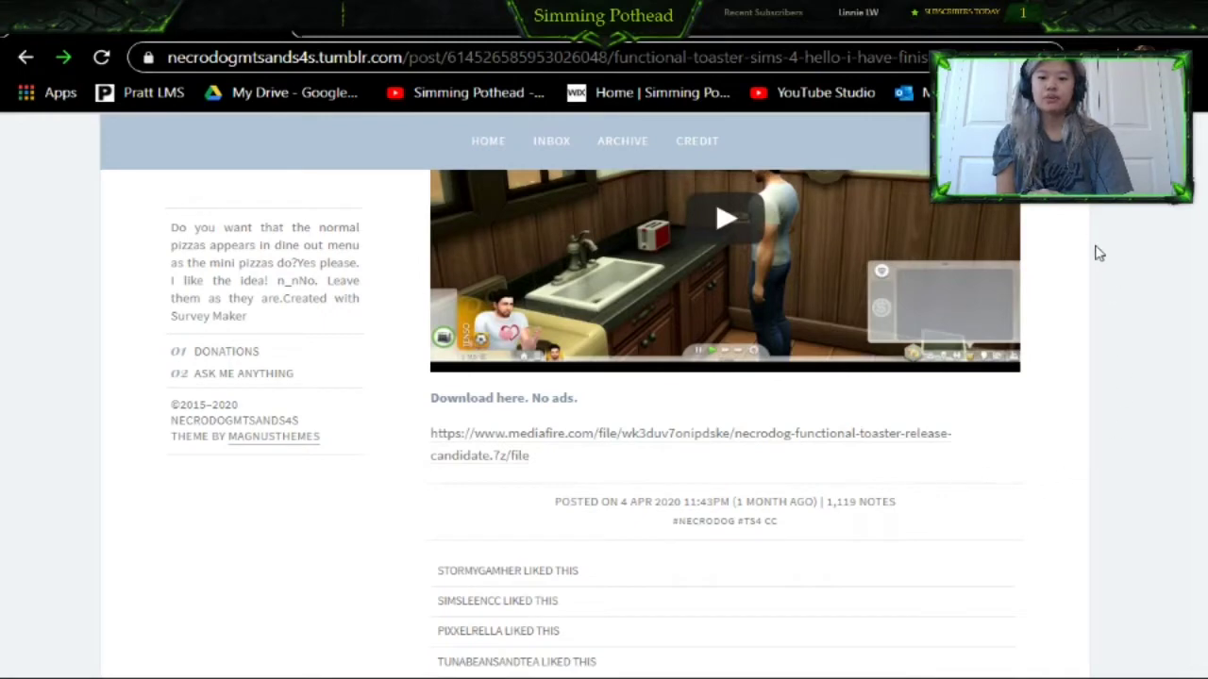
# - Download the functional toaster .7z archive from the post's MediaFire link and show the file in its folder
pyautogui.click(452, 439)
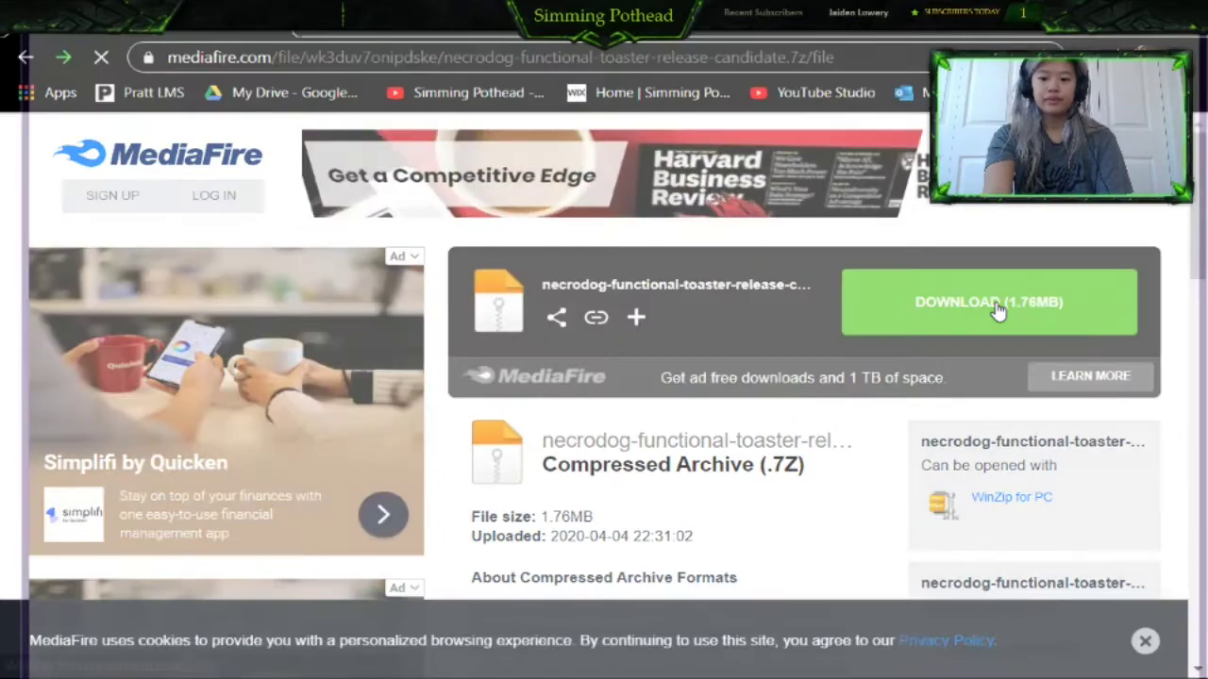
pyautogui.click(997, 312)
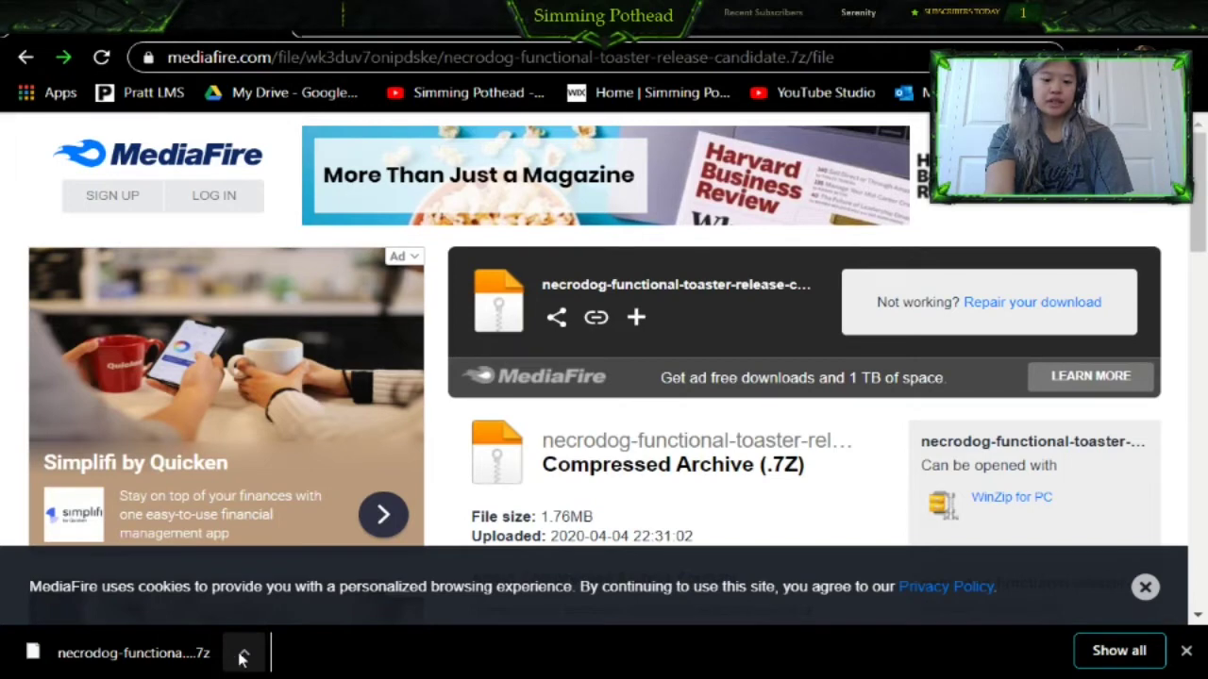
pyautogui.click(244, 656)
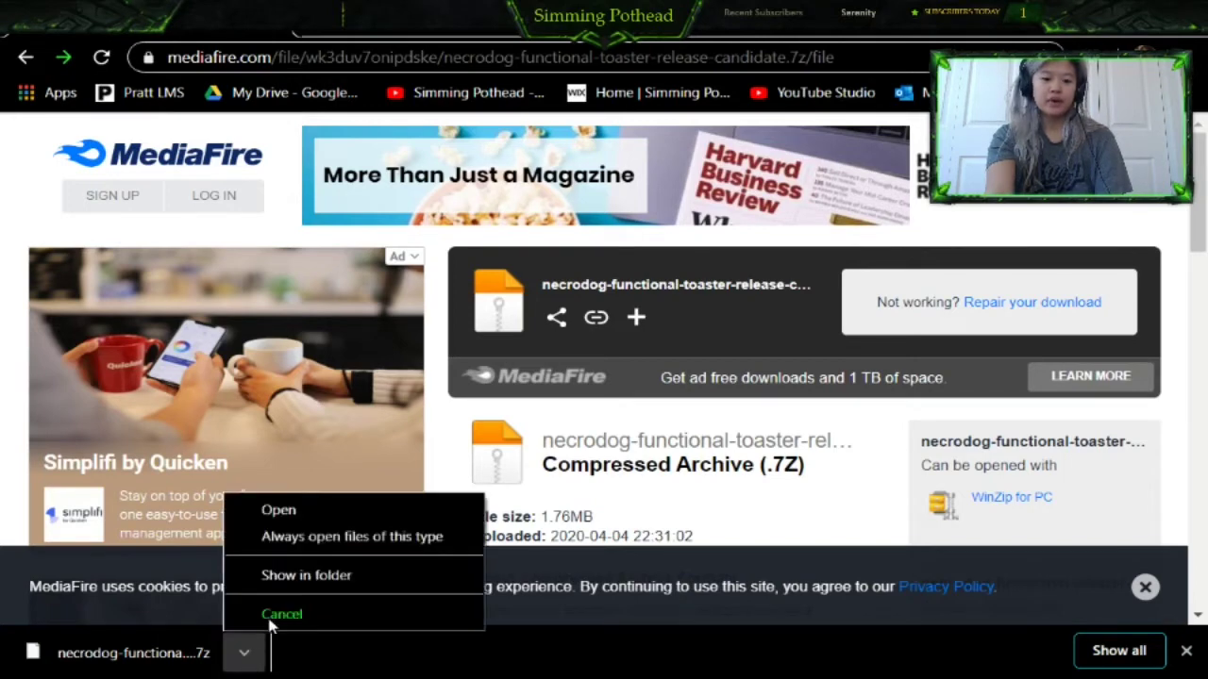
pyautogui.click(331, 578)
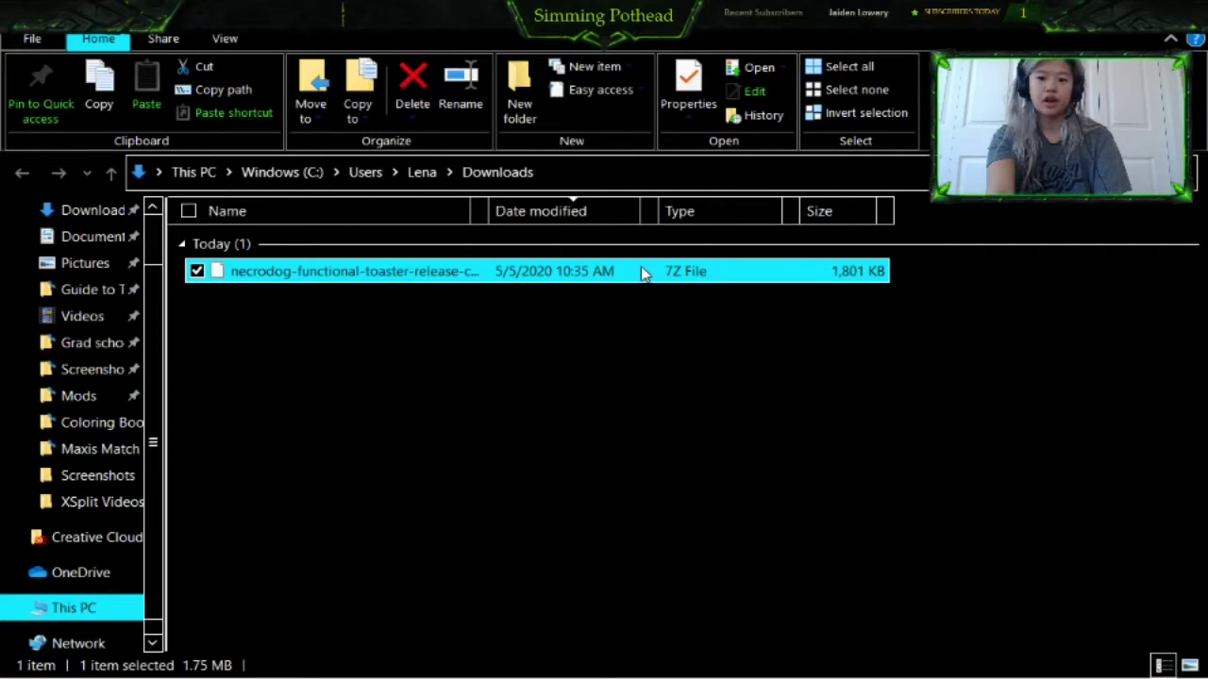
# - Extract the toaster archive into Downloads with 7-Zip and select the three extracted package files
pyautogui.rightClick(642, 273)
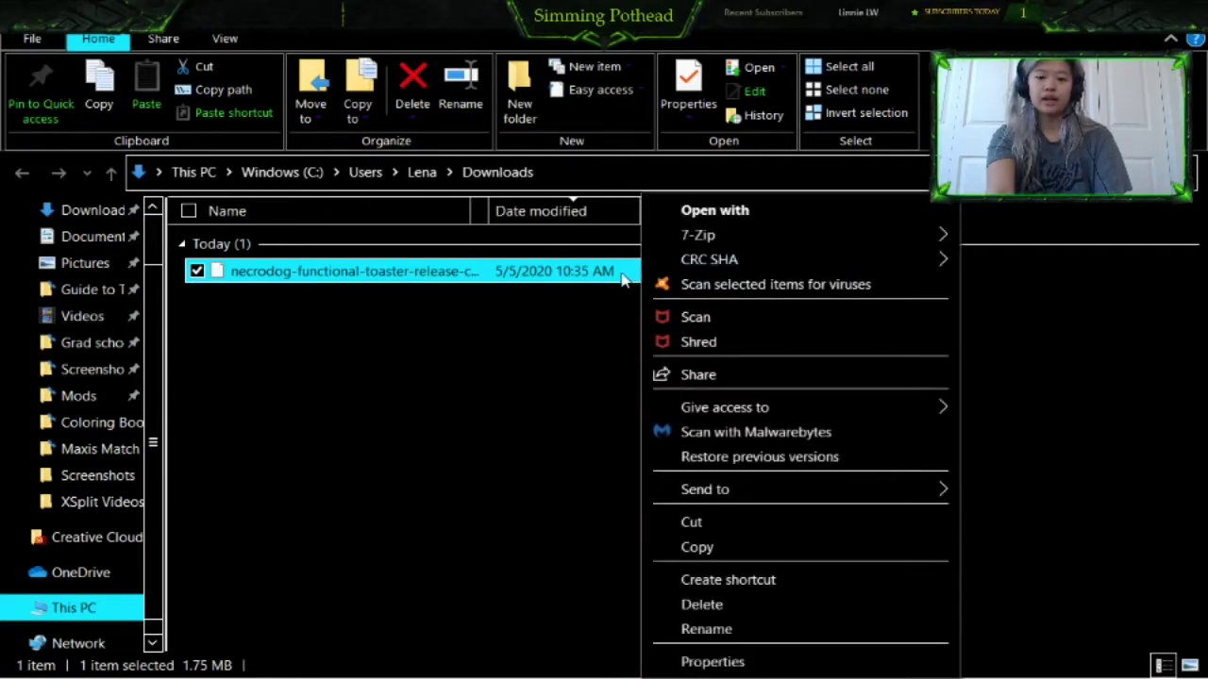
pyautogui.moveTo(684, 243)
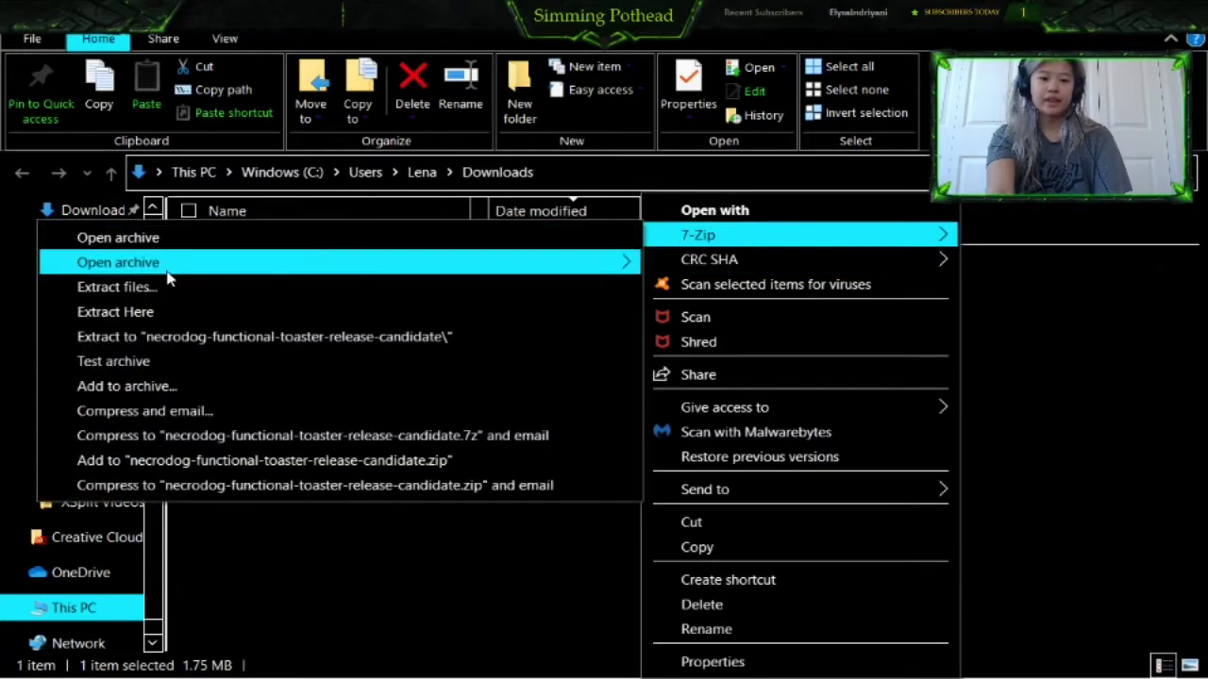
pyautogui.click(147, 323)
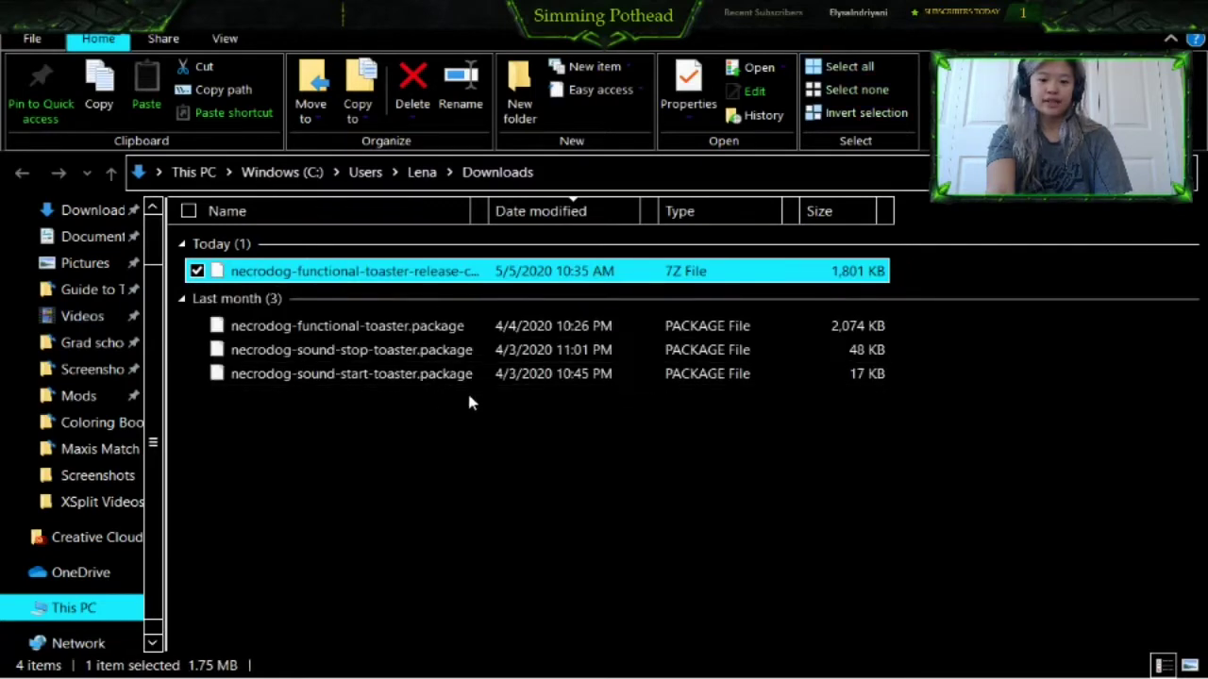
pyautogui.moveTo(469, 403); pyautogui.dragTo(481, 335)
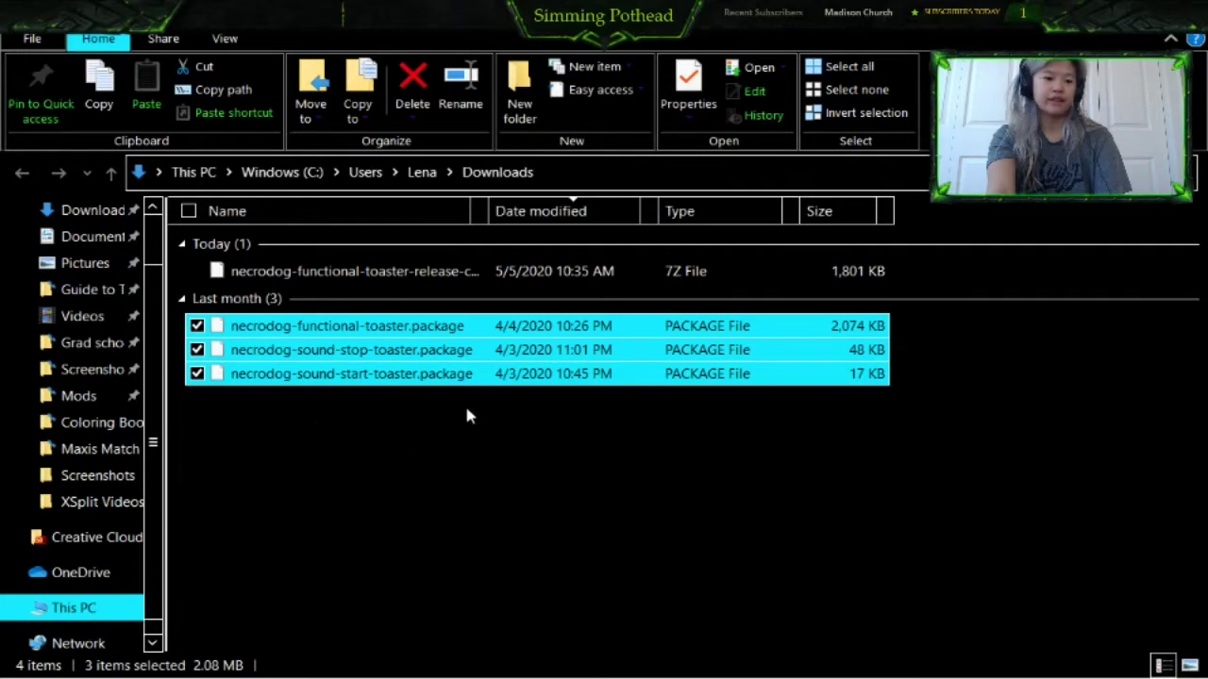
# - Open Documents in a new window and go to the Mods folder inside Electronic Arts > The Sims 4
pyautogui.rightClick(85, 245)
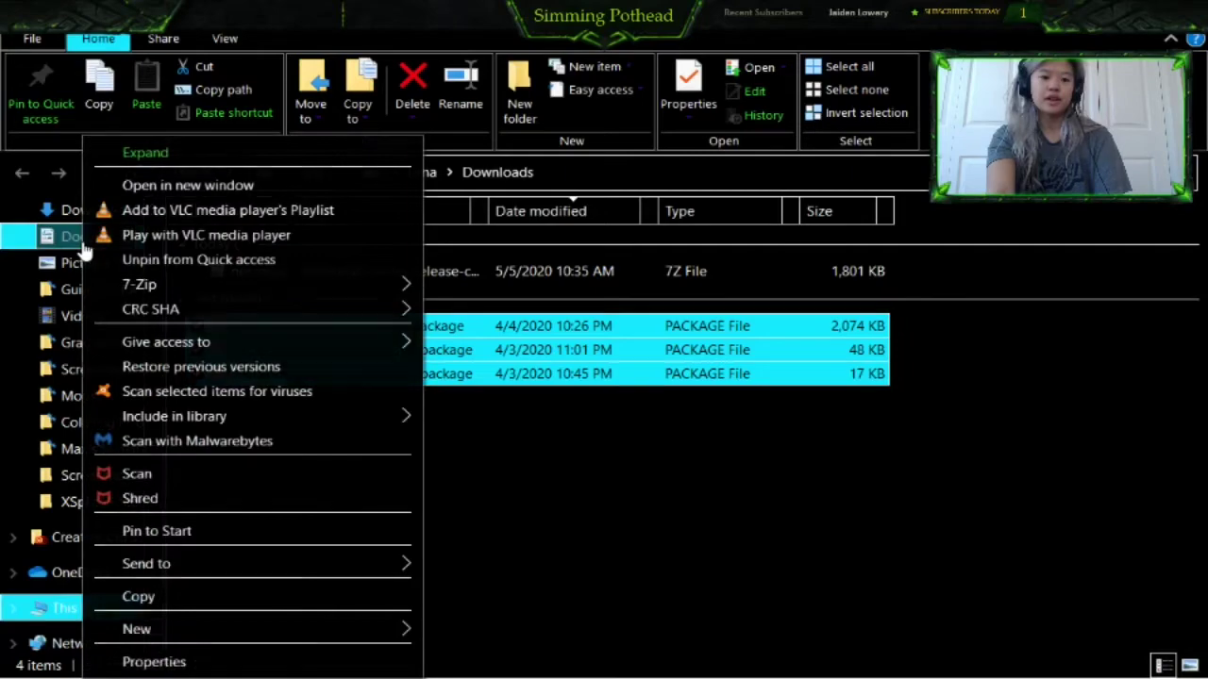
pyautogui.click(165, 187)
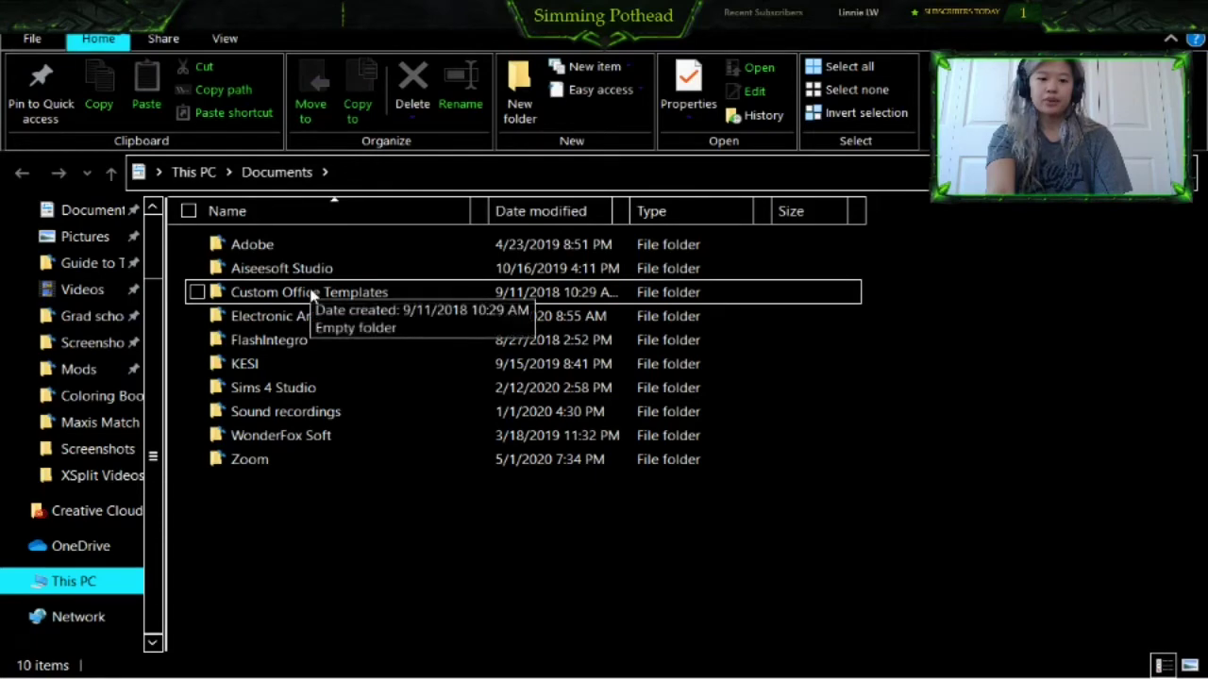
pyautogui.doubleClick(320, 323)
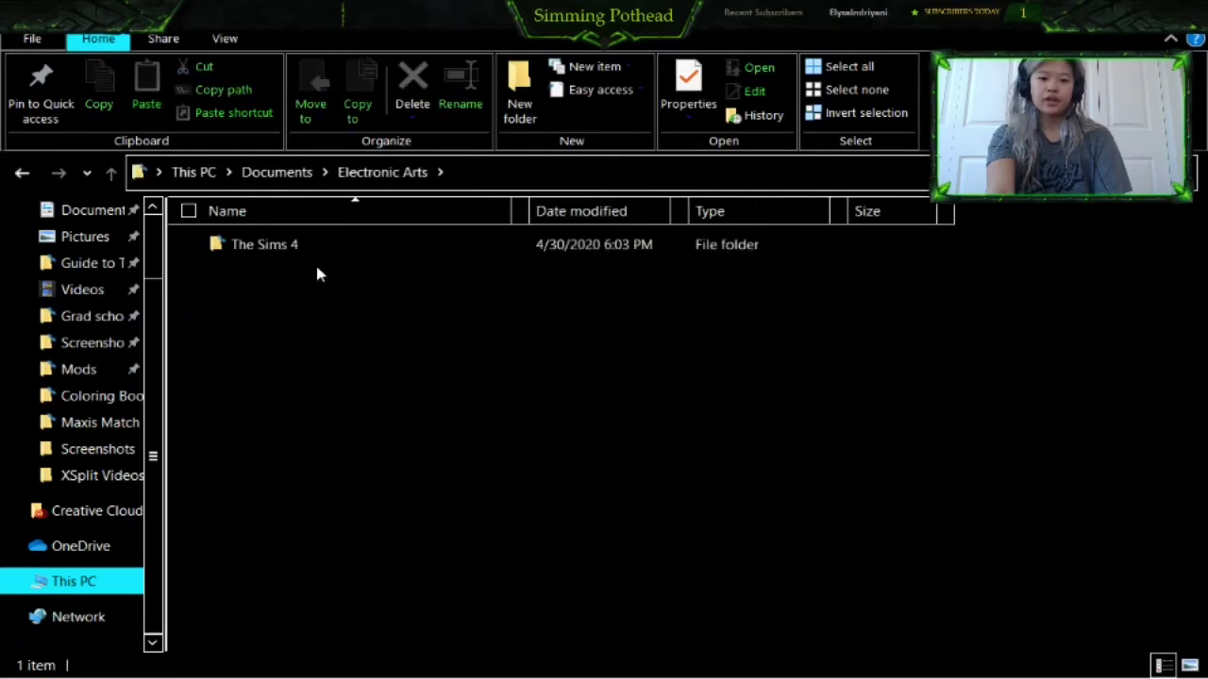
pyautogui.click(329, 258)
pyautogui.doubleClick(329, 258)
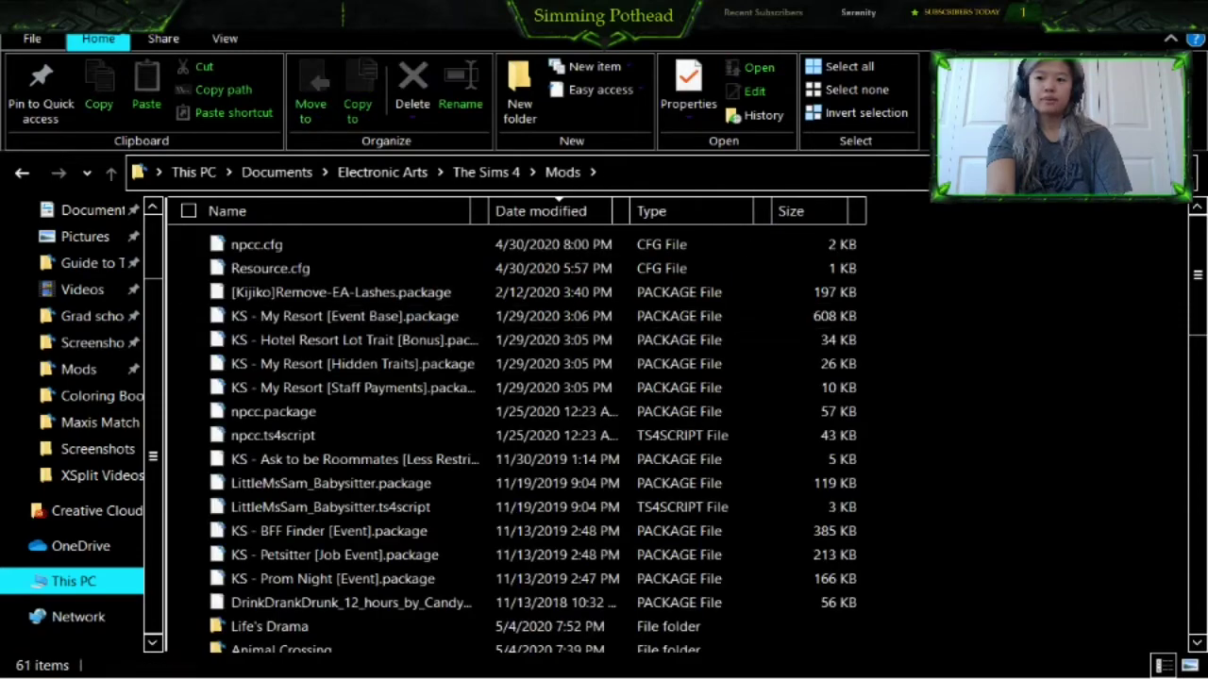
# - Arrange the Mods and Downloads windows side by side, keeping the three toaster packages selected
pyautogui.press('super+Down')
pyautogui.moveTo(755, 20); pyautogui.dragTo(887, 28)
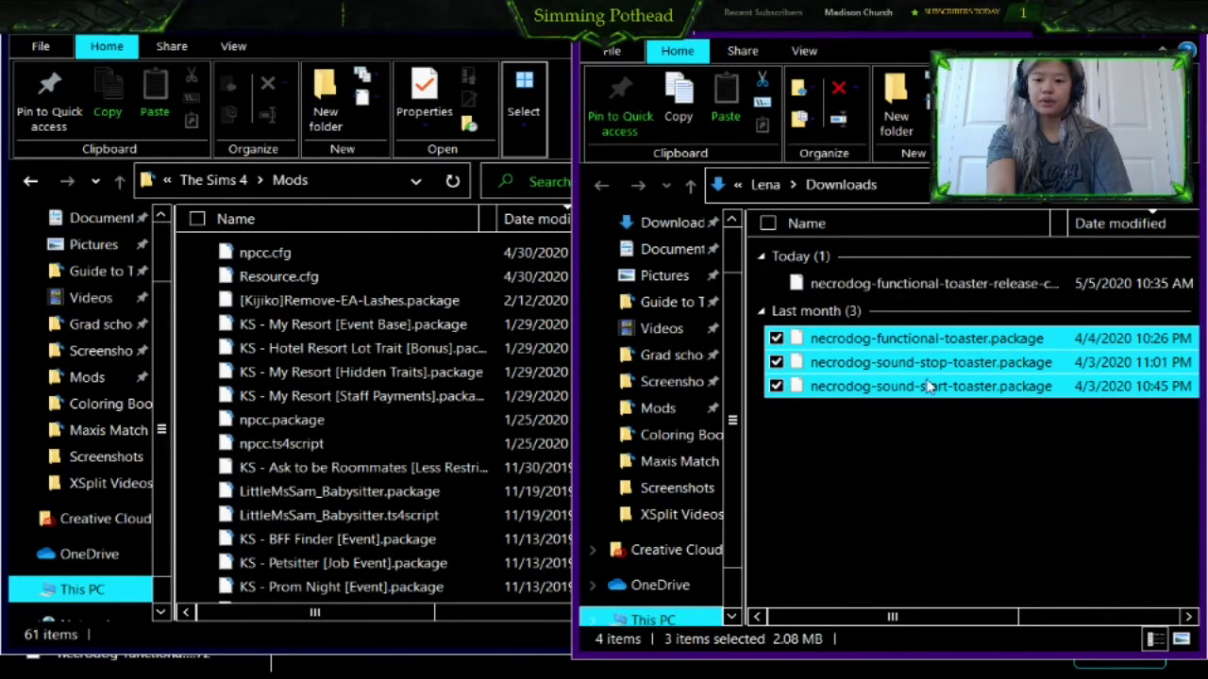
pyautogui.moveTo(937, 375); pyautogui.dragTo(869, 368)
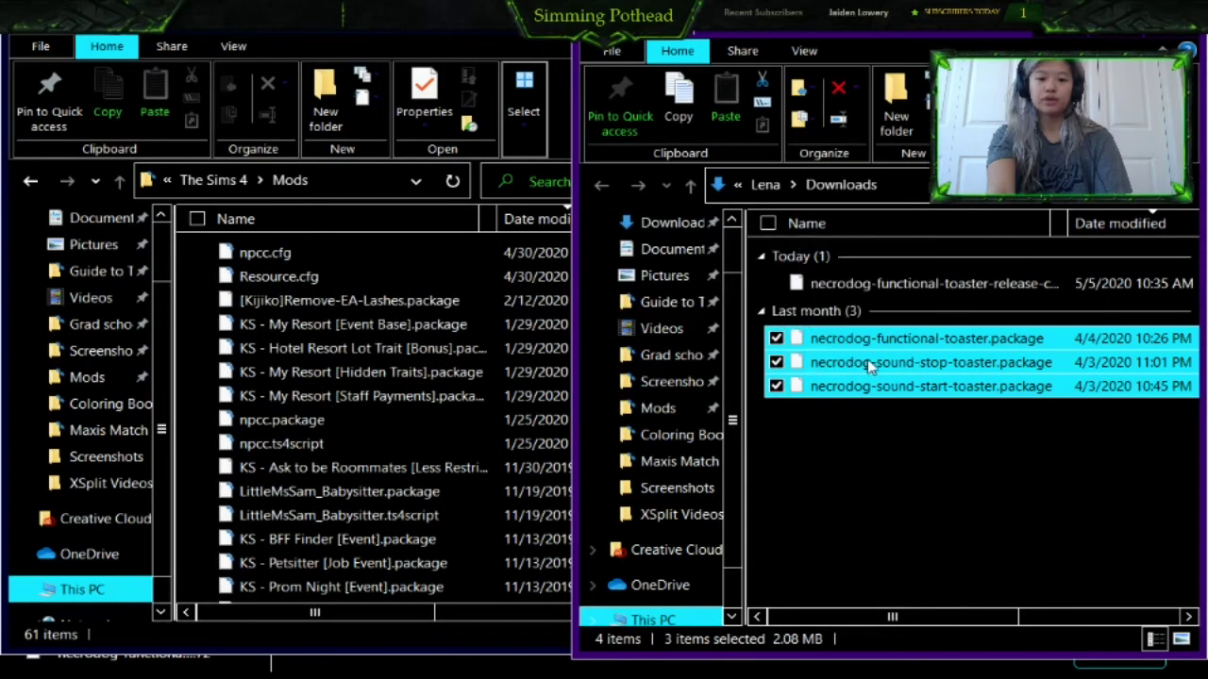
# - Find and select the Functional Objects folder in Mods as the destination for the toaster packages
pyautogui.click(346, 372)
pyautogui.scroll(-6, 346, 373)
pyautogui.scroll(3, 345, 374)
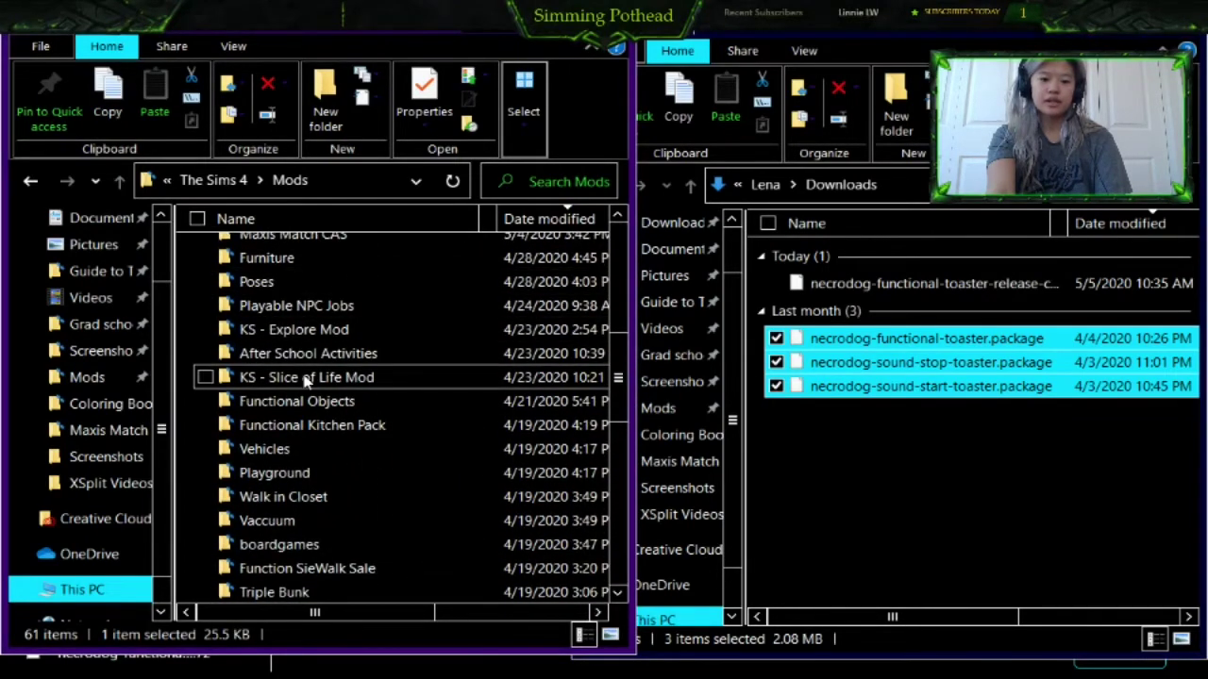
pyautogui.scroll(2, 307, 377)
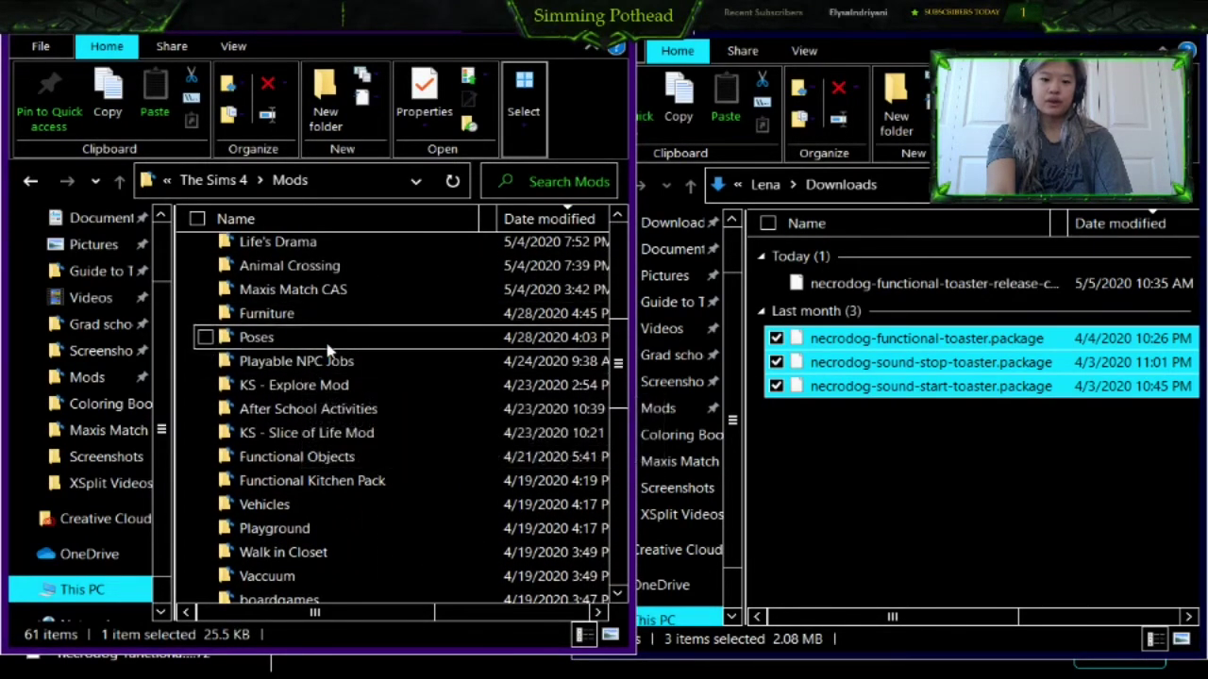
pyautogui.click(375, 462)
pyautogui.moveTo(948, 370); pyautogui.dragTo(820, 372)
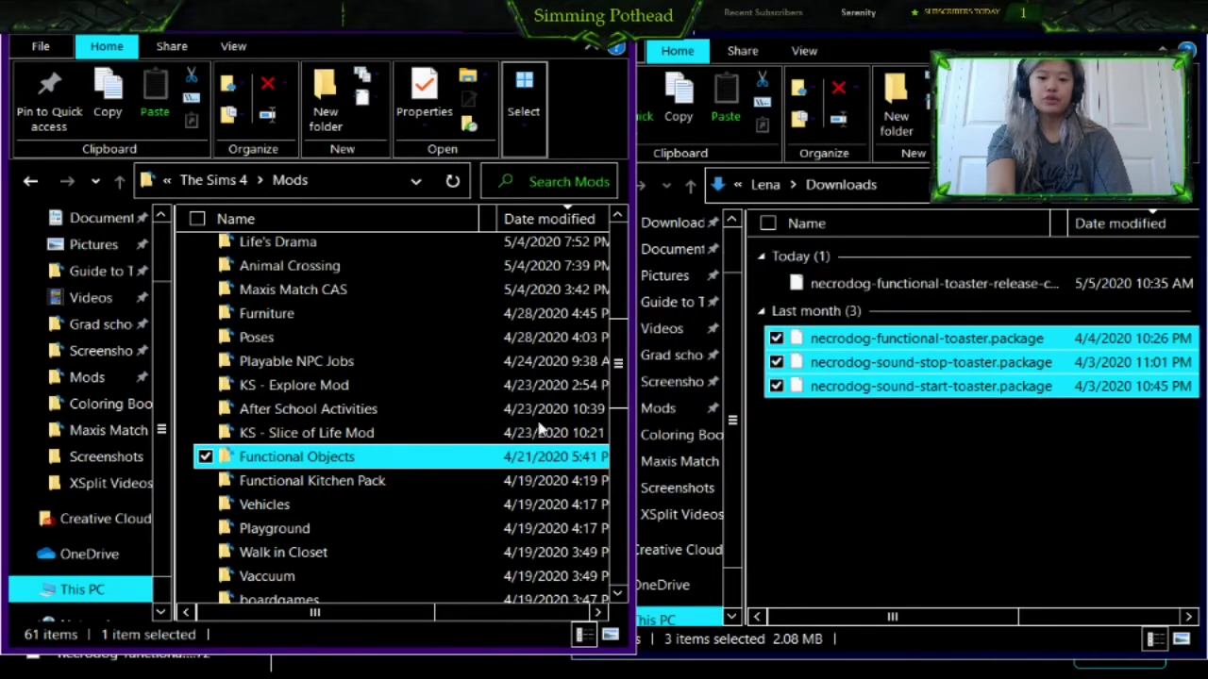
pyautogui.click(181, 444)
pyautogui.rightClick(182, 443)
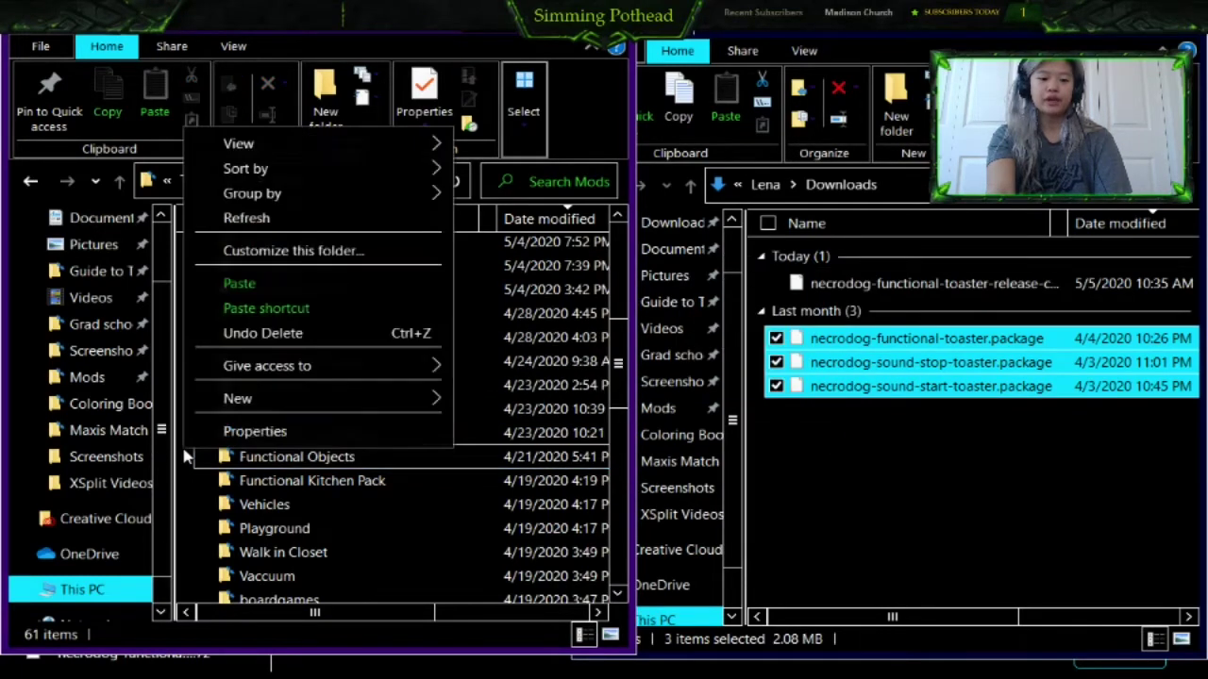
pyautogui.moveTo(238, 401)
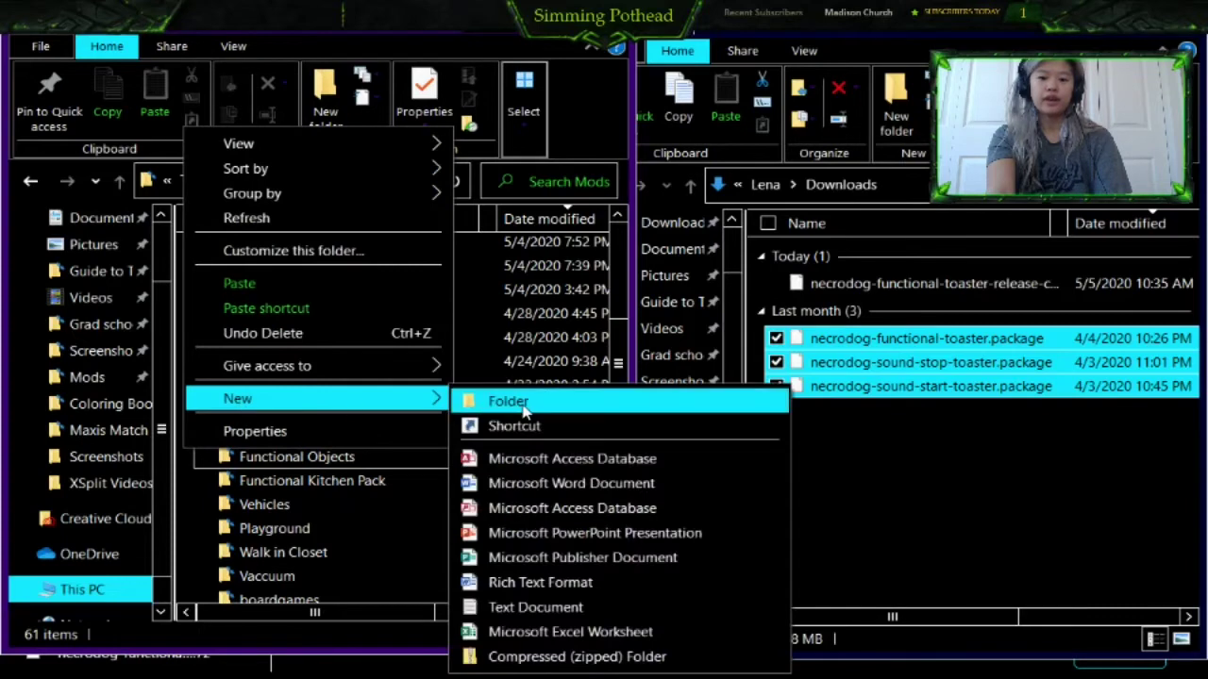
pyautogui.click(184, 469)
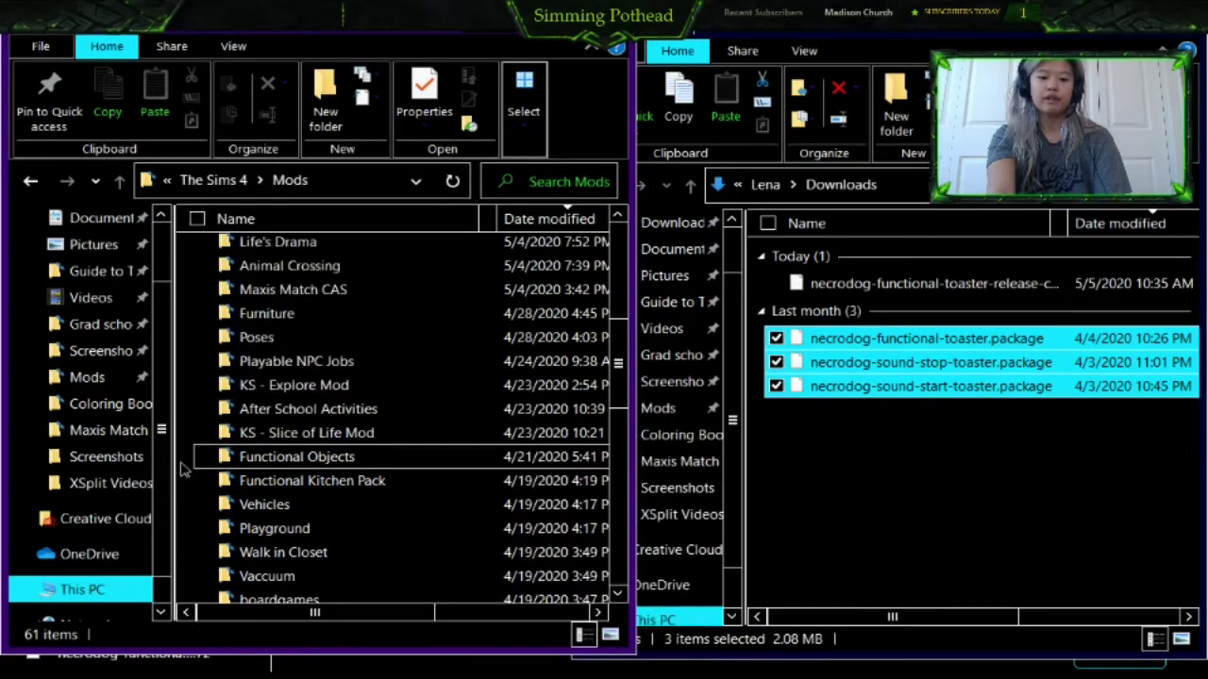
pyautogui.click(302, 459)
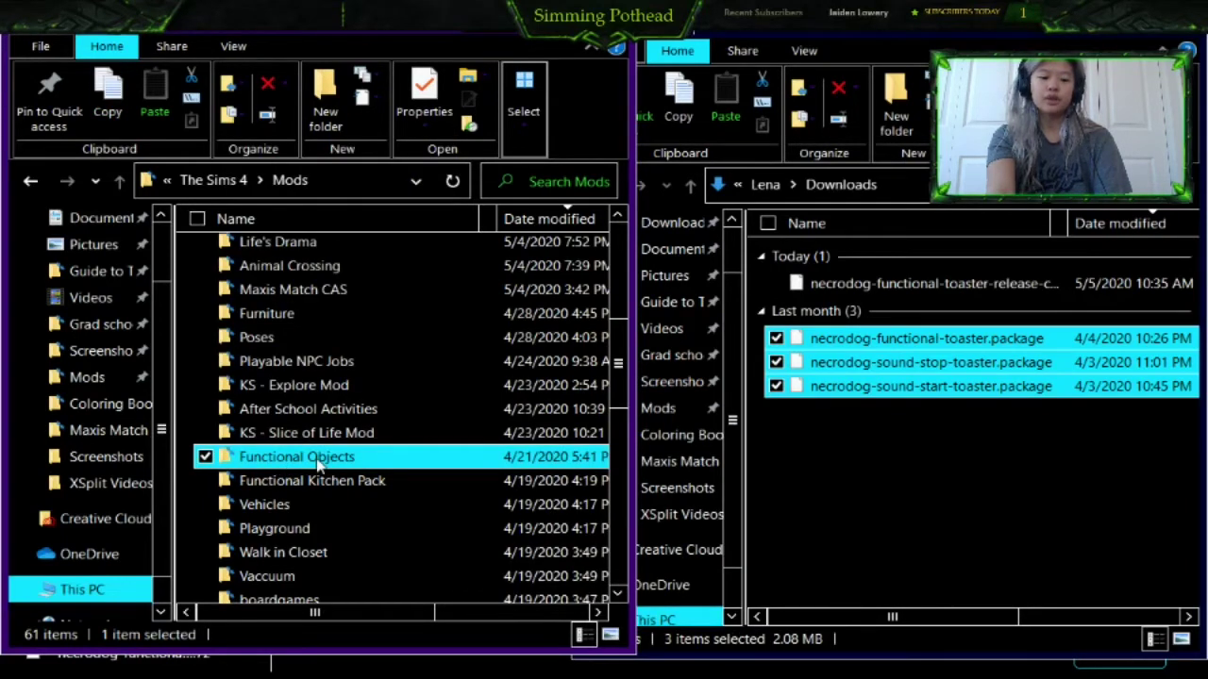
pyautogui.click(318, 460)
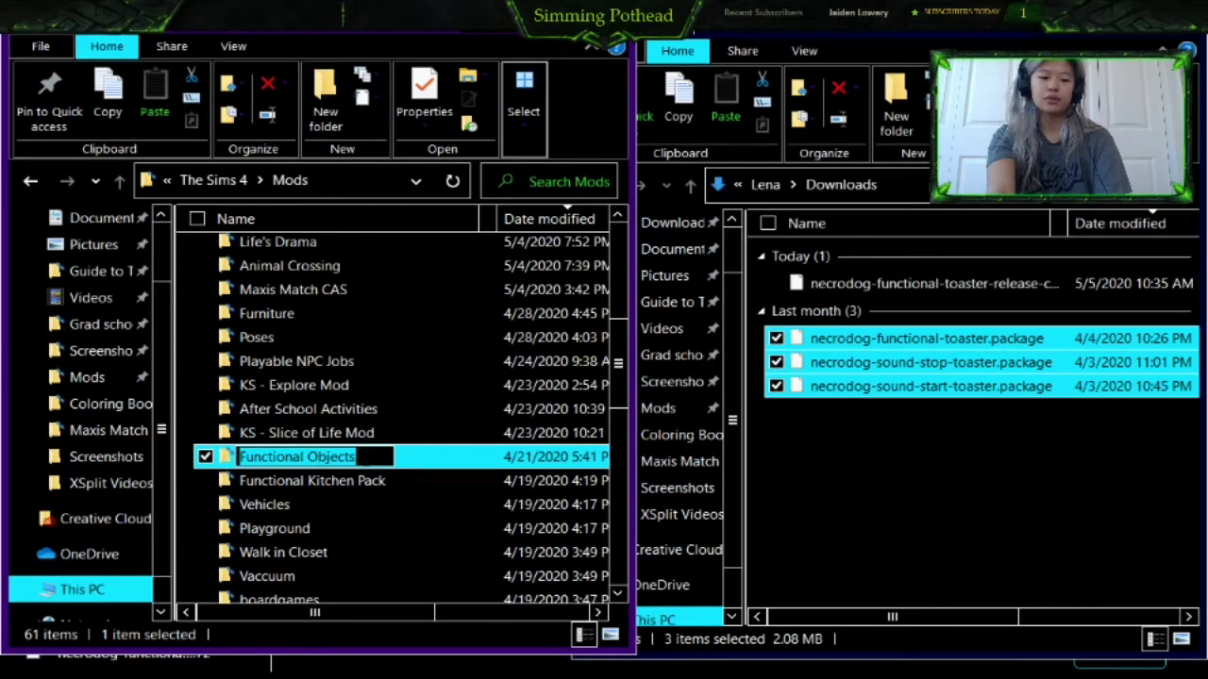
pyautogui.click(444, 461)
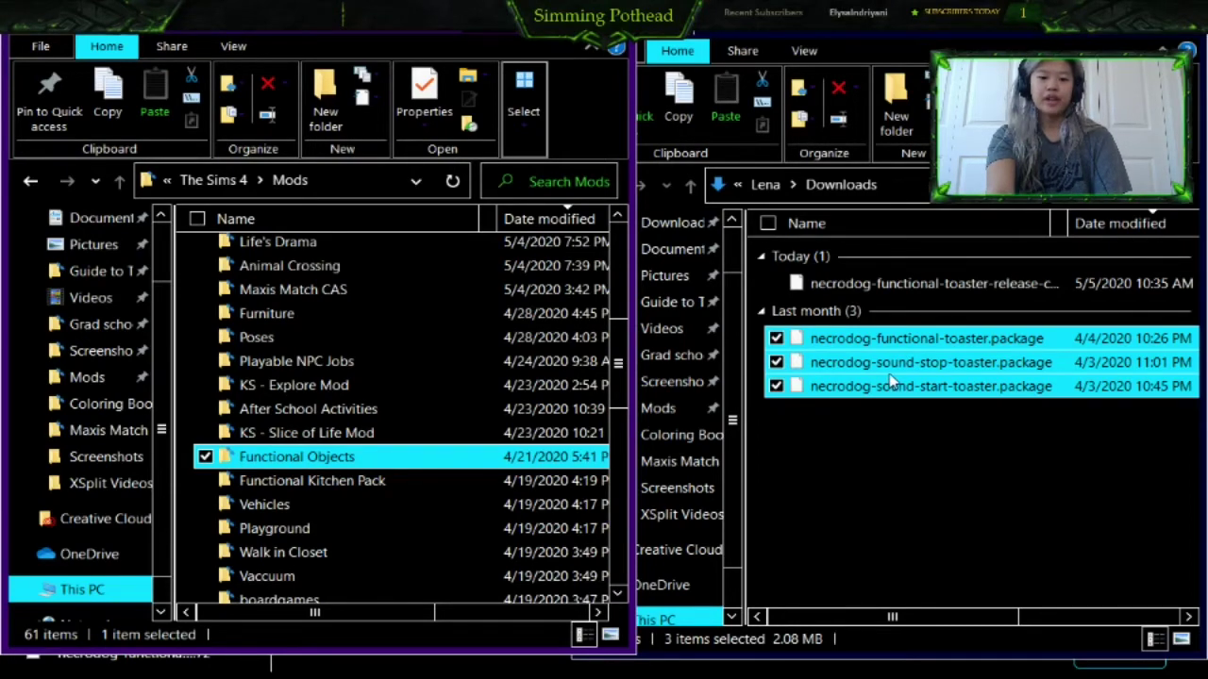
# - Move the three toaster package files from Downloads into the Functional Objects folder in Mods
pyautogui.scroll(6, 374, 381)
pyautogui.scroll(-5, 378, 393)
pyautogui.scroll(5, 375, 394)
pyautogui.scroll(-5, 373, 380)
pyautogui.moveTo(297, 270); pyautogui.dragTo(297, 271)
pyautogui.scroll(-3, 288, 460)
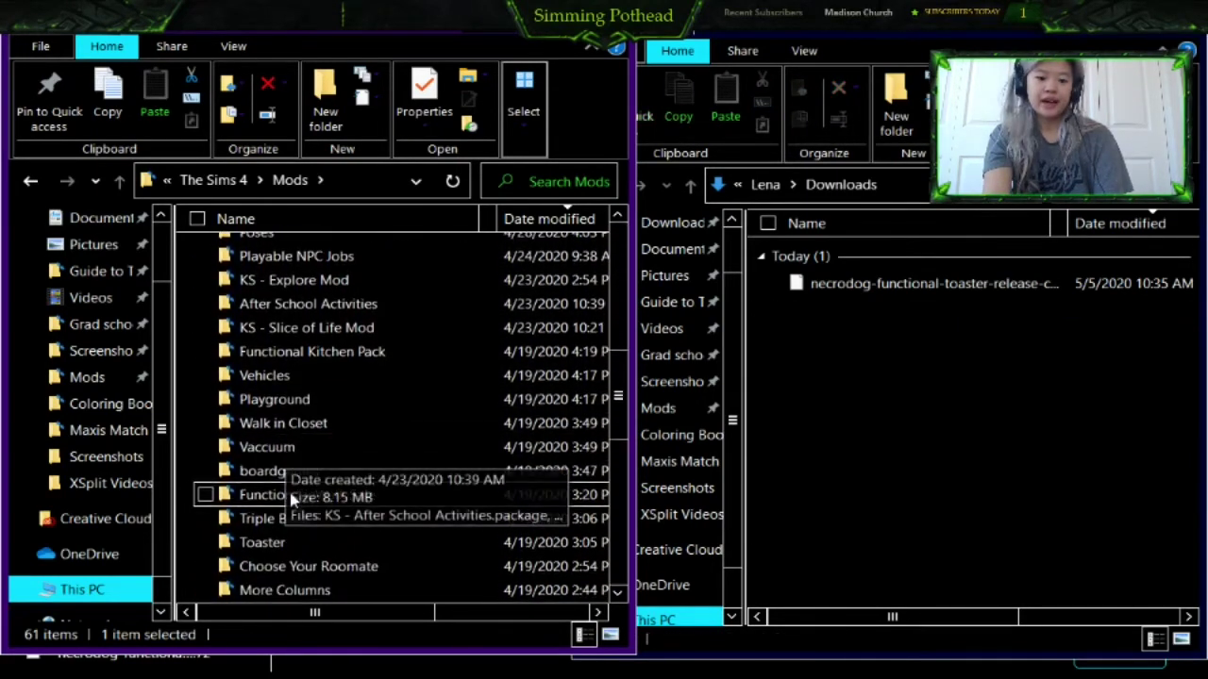
# - Check the package files inside the existing Toaster folder and return to the Mods folder
pyautogui.click(292, 546)
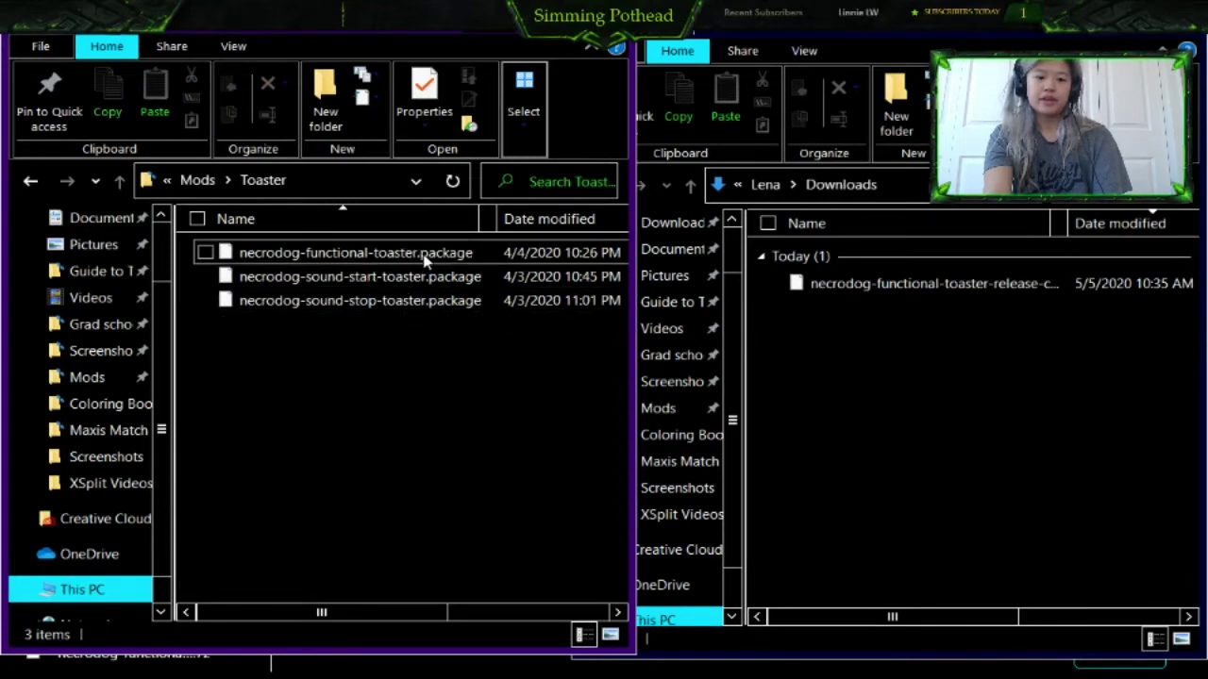
pyautogui.click(123, 184)
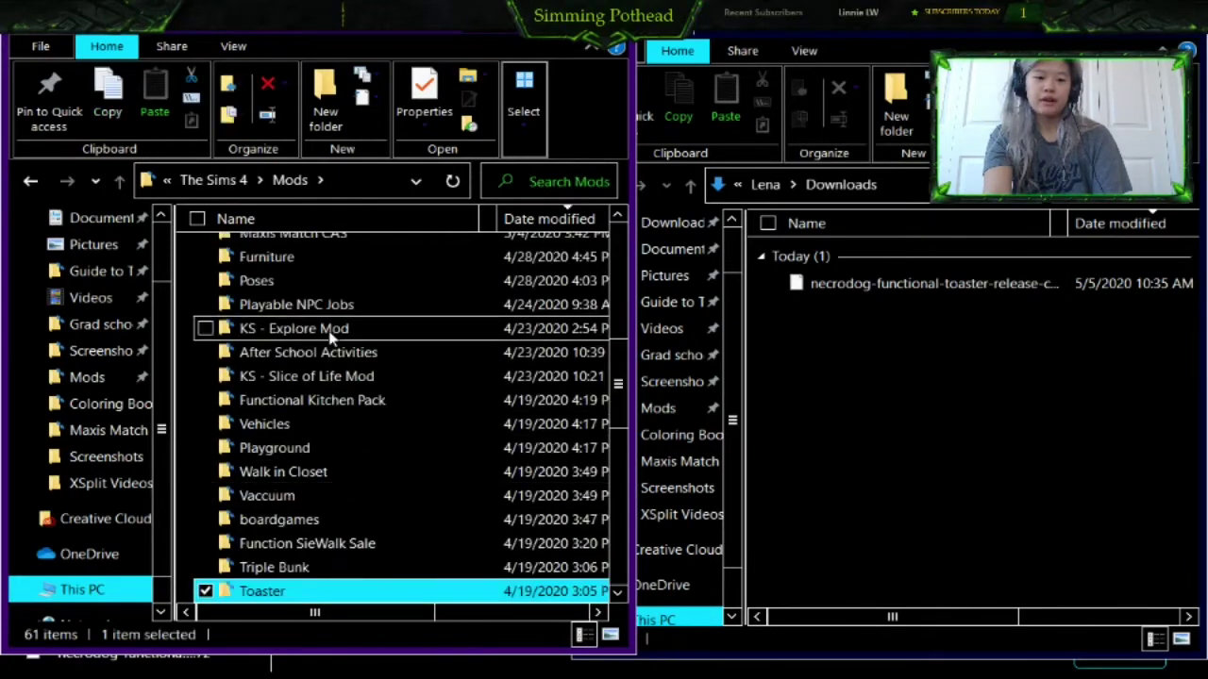
pyautogui.scroll(1, 339, 321)
pyautogui.scroll(-1, 332, 342)
pyautogui.scroll(-1, 332, 341)
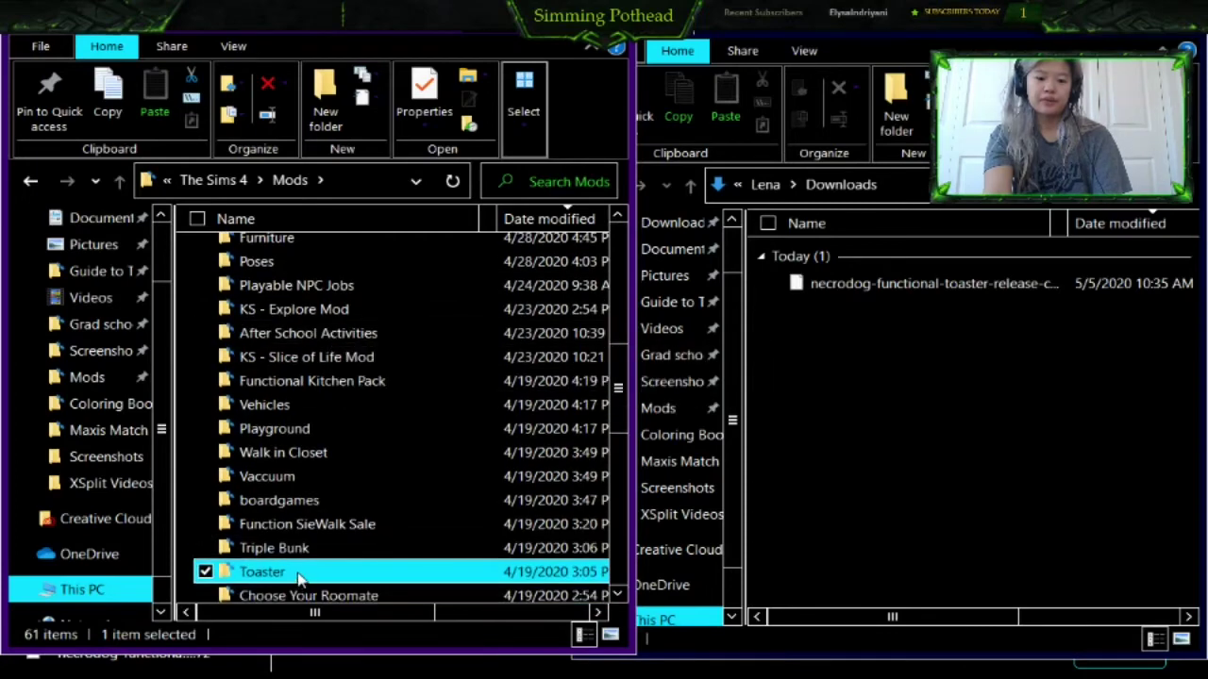
# - Locate the Functional Objects folder in Mods and look through the loose package files listed above it
pyautogui.scroll(2, 377, 338)
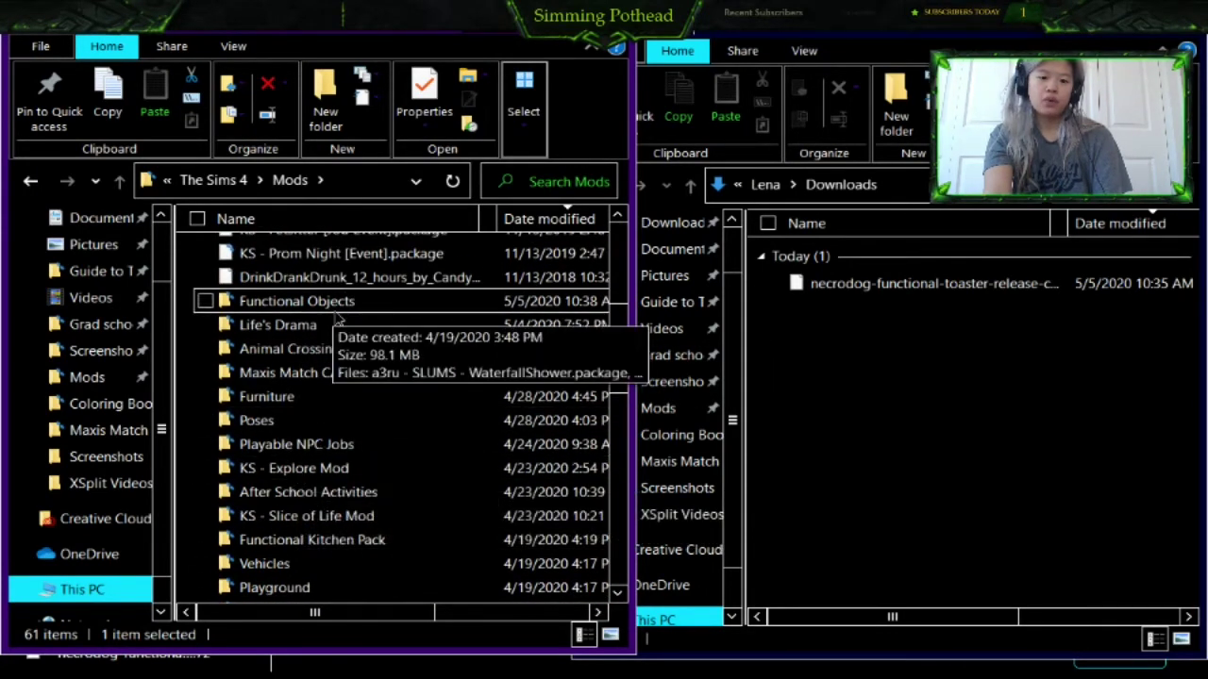
pyautogui.click(374, 304)
pyautogui.scroll(2, 444, 366)
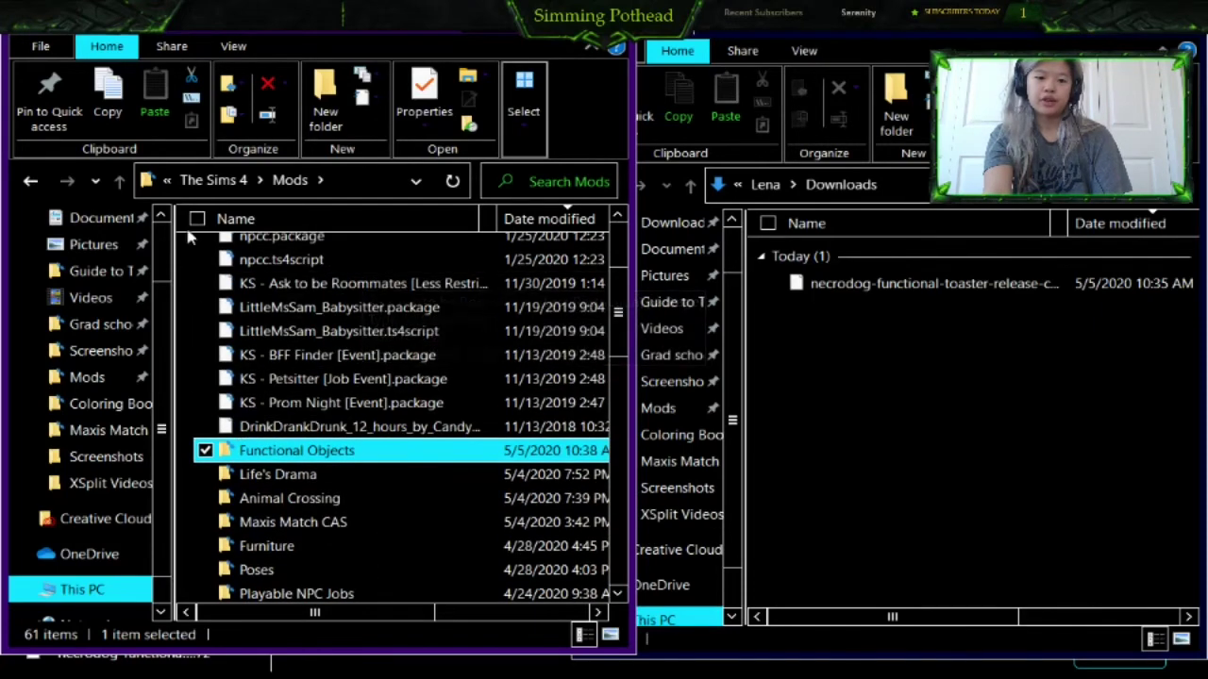
pyautogui.click(186, 279)
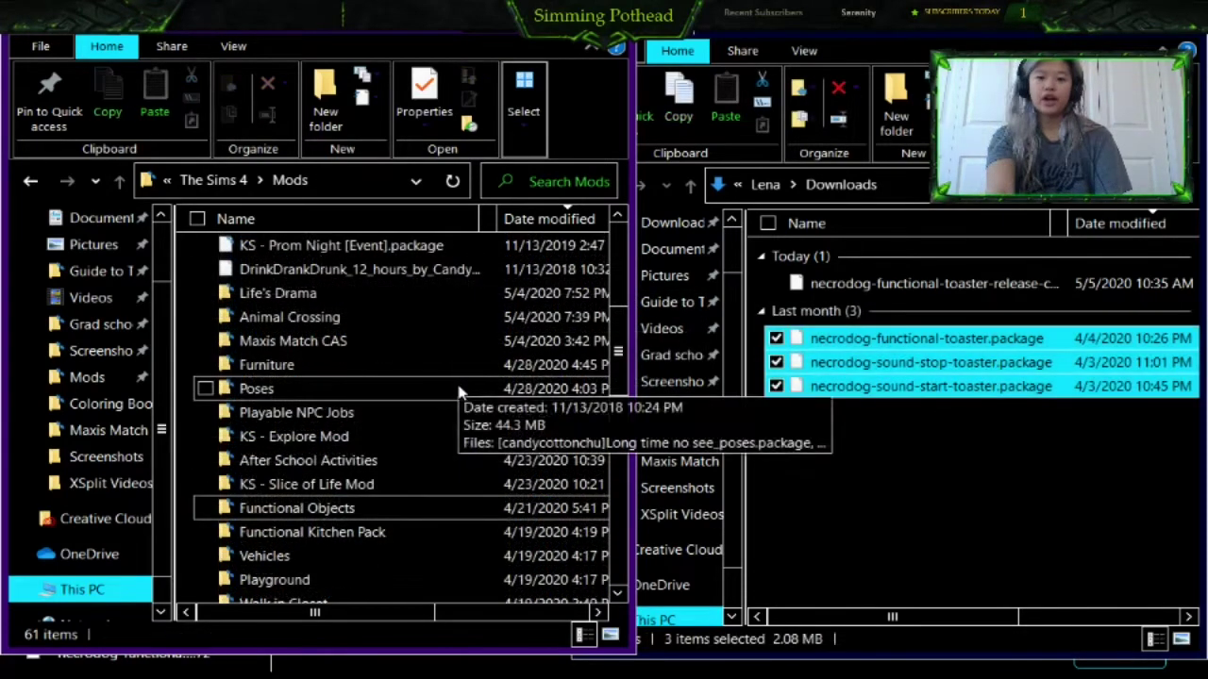
pyautogui.scroll(5, 459, 392)
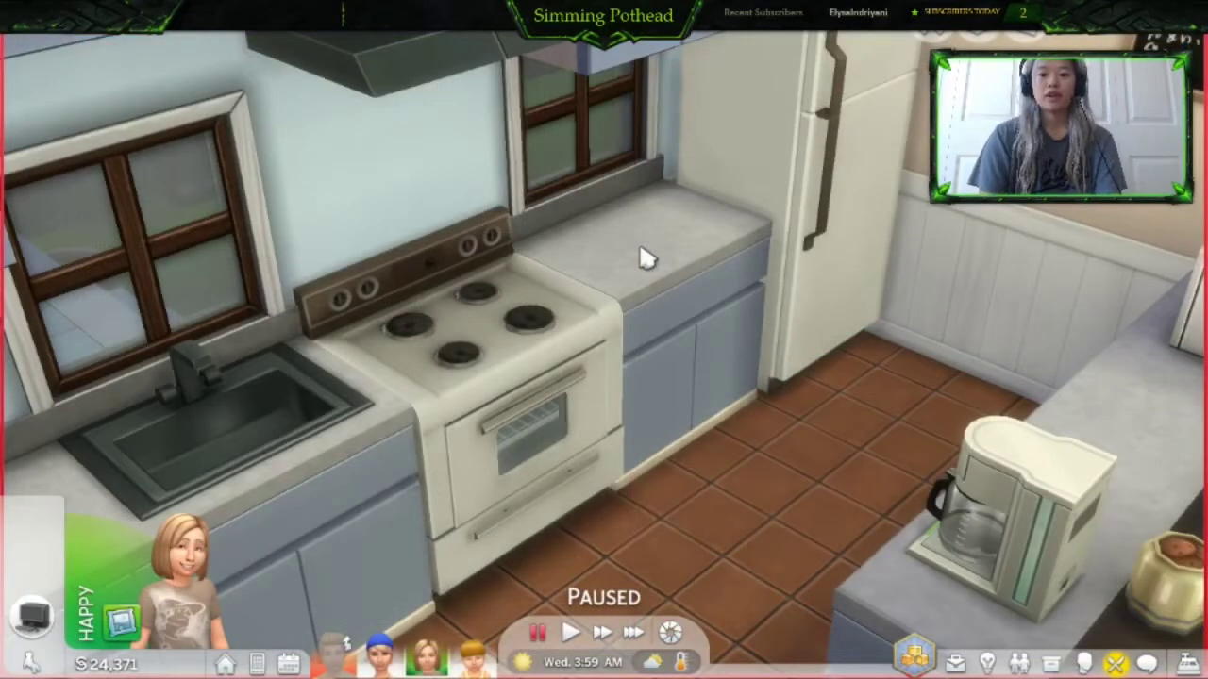
# - In The Sims 4, enter Build Mode from the kitchen and browse the small kitchen appliances for the functional toaster
pyautogui.press('s')
pyautogui.press('s')
pyautogui.press('d')
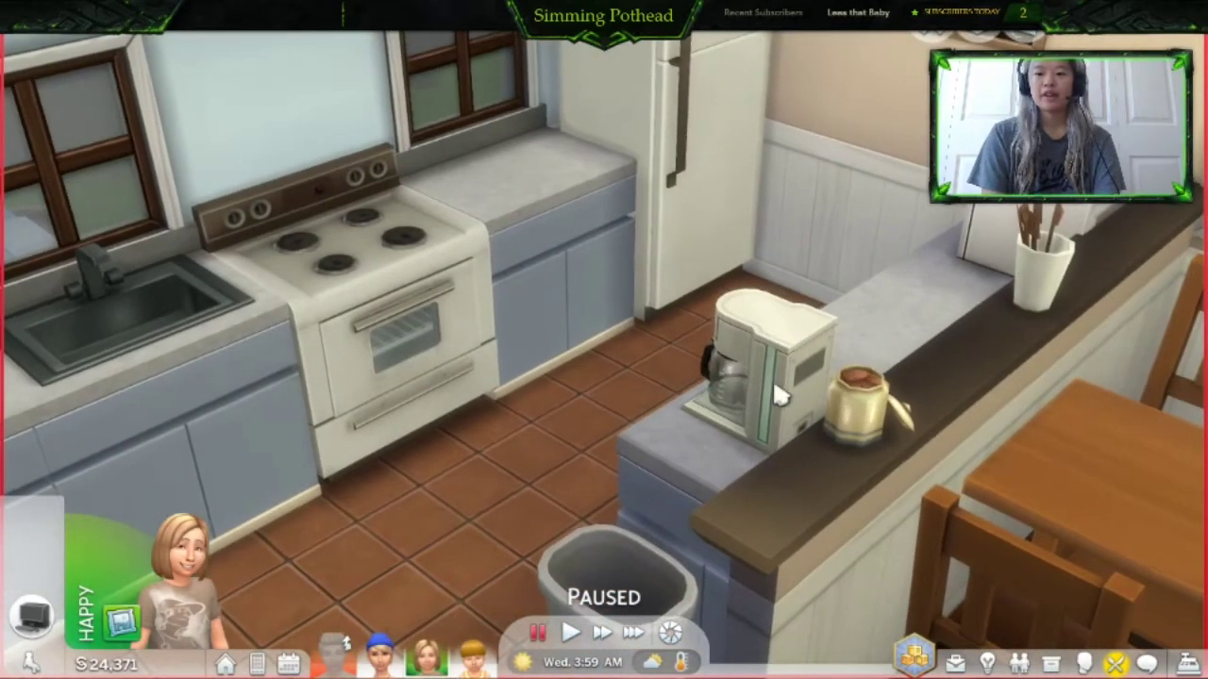
pyautogui.press('.')
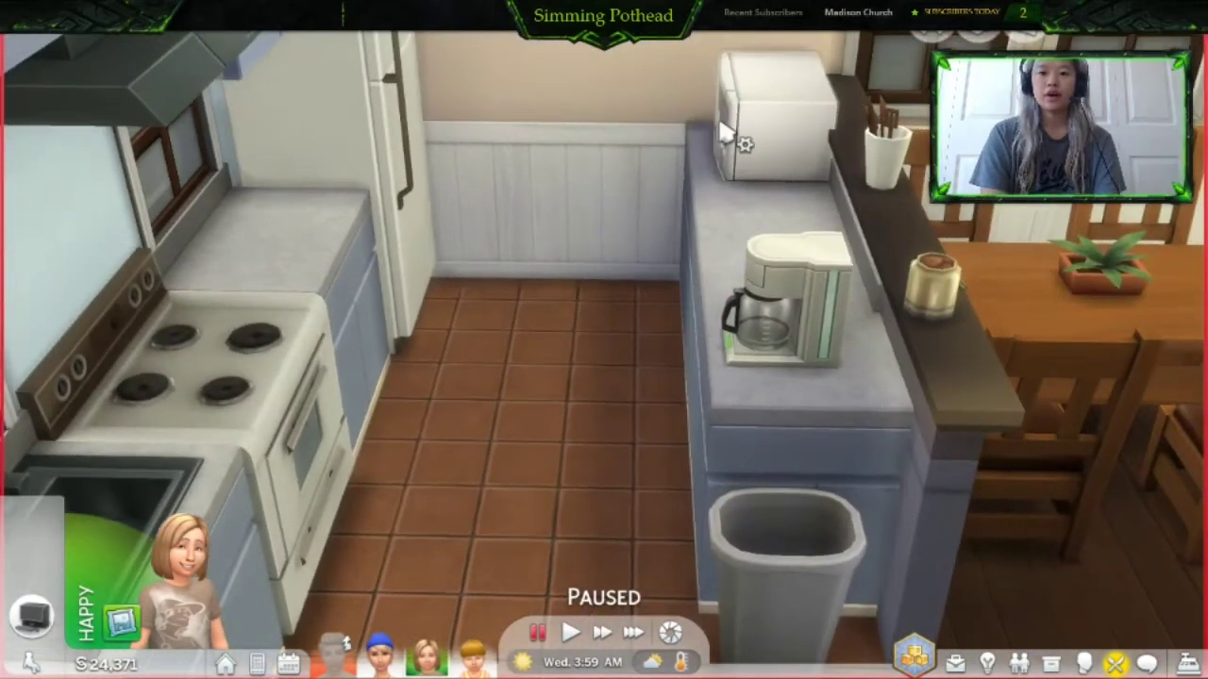
pyautogui.press('.')
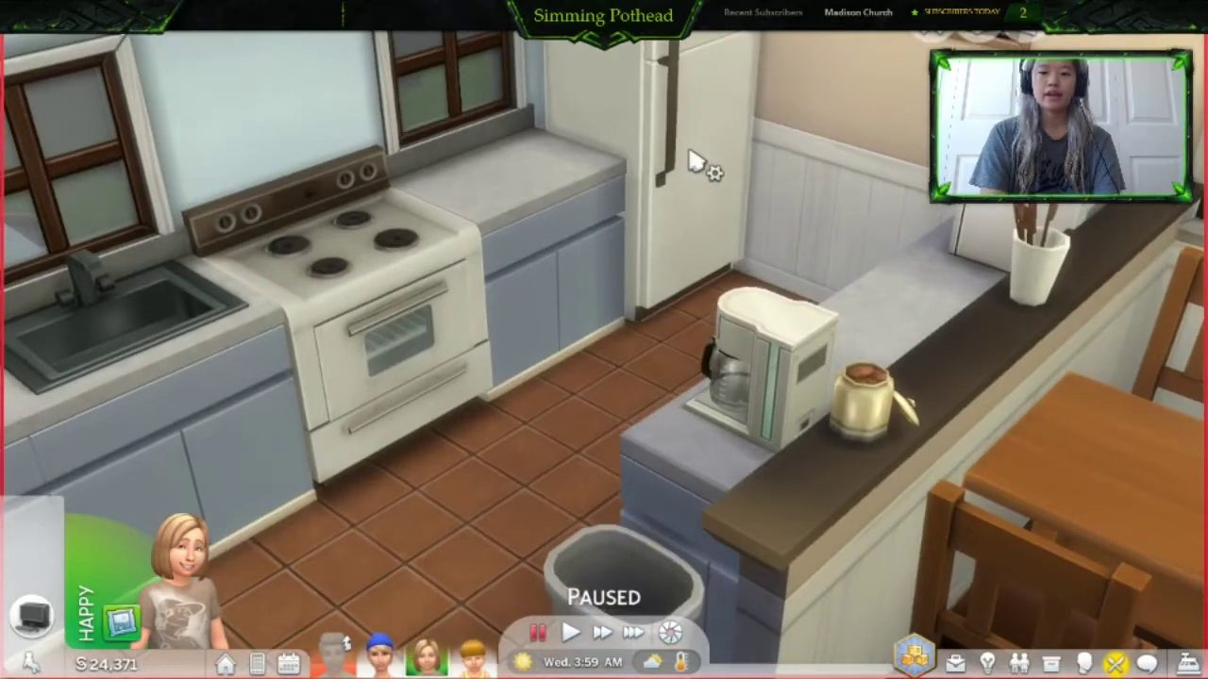
pyautogui.press('.')
pyautogui.press('a')
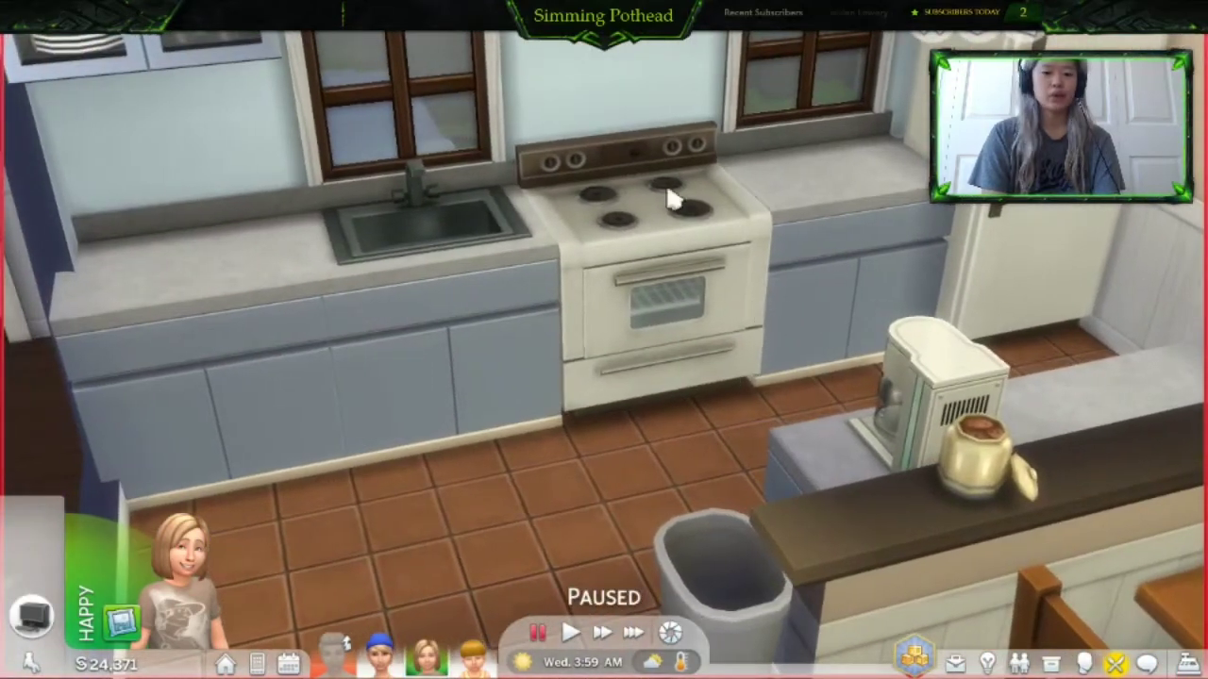
pyautogui.click(821, 71)
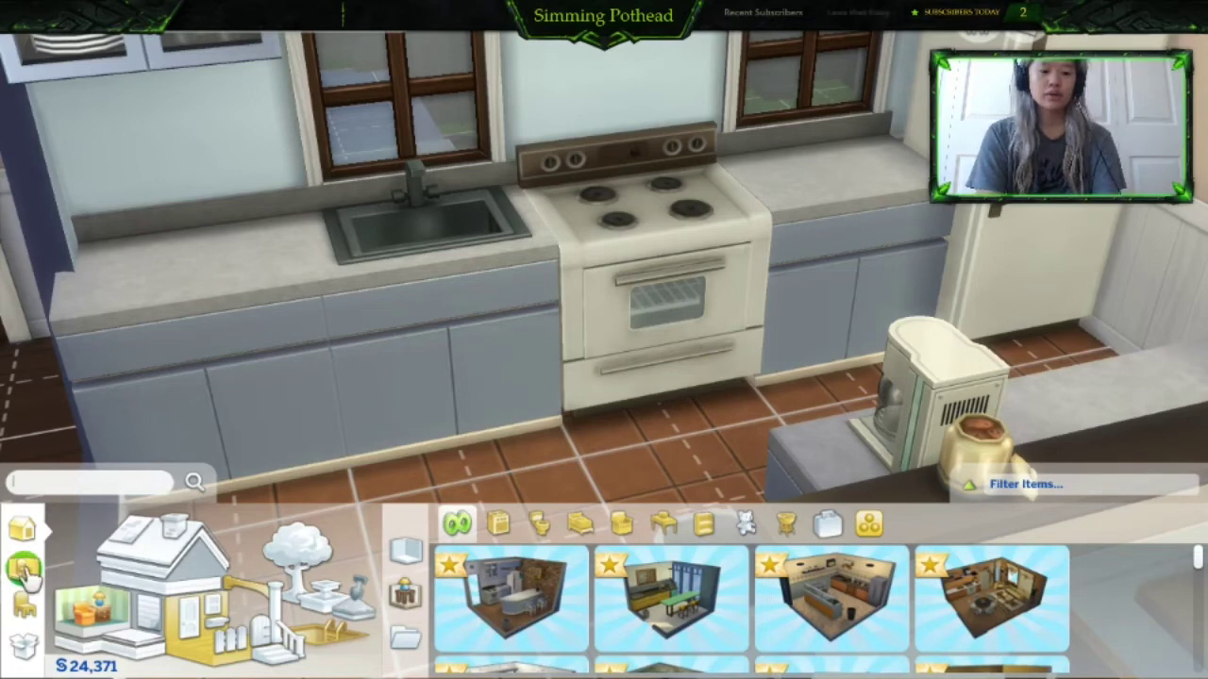
pyautogui.click(24, 573)
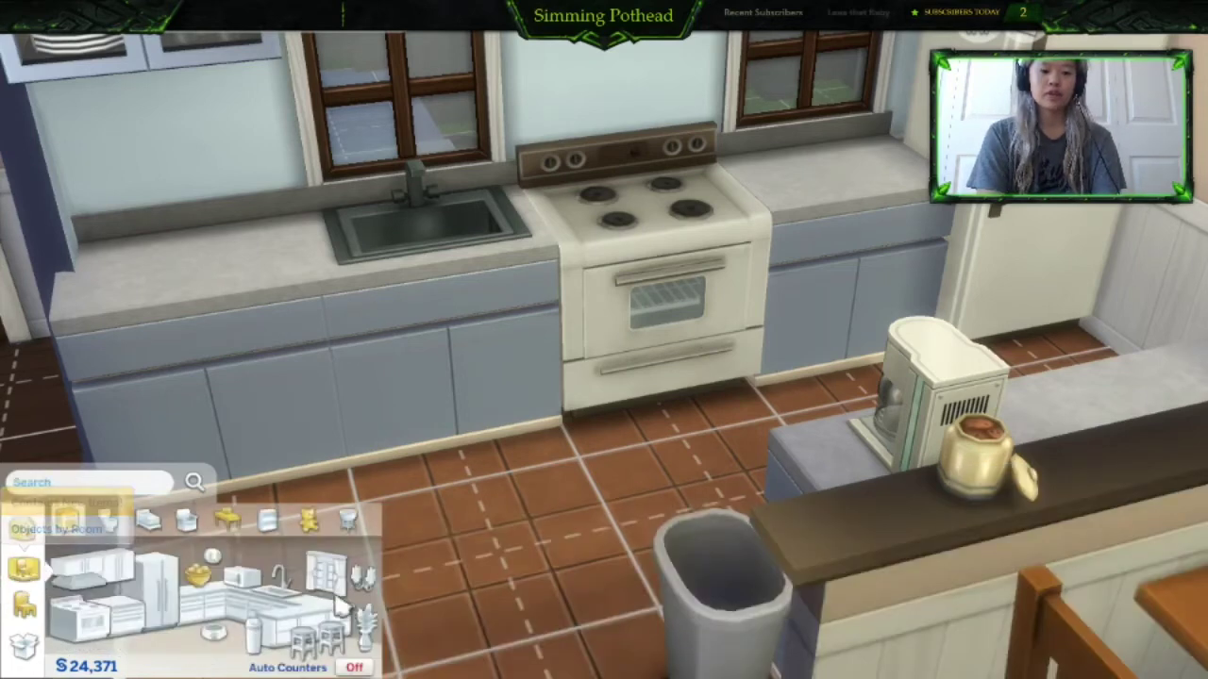
pyautogui.click(246, 591)
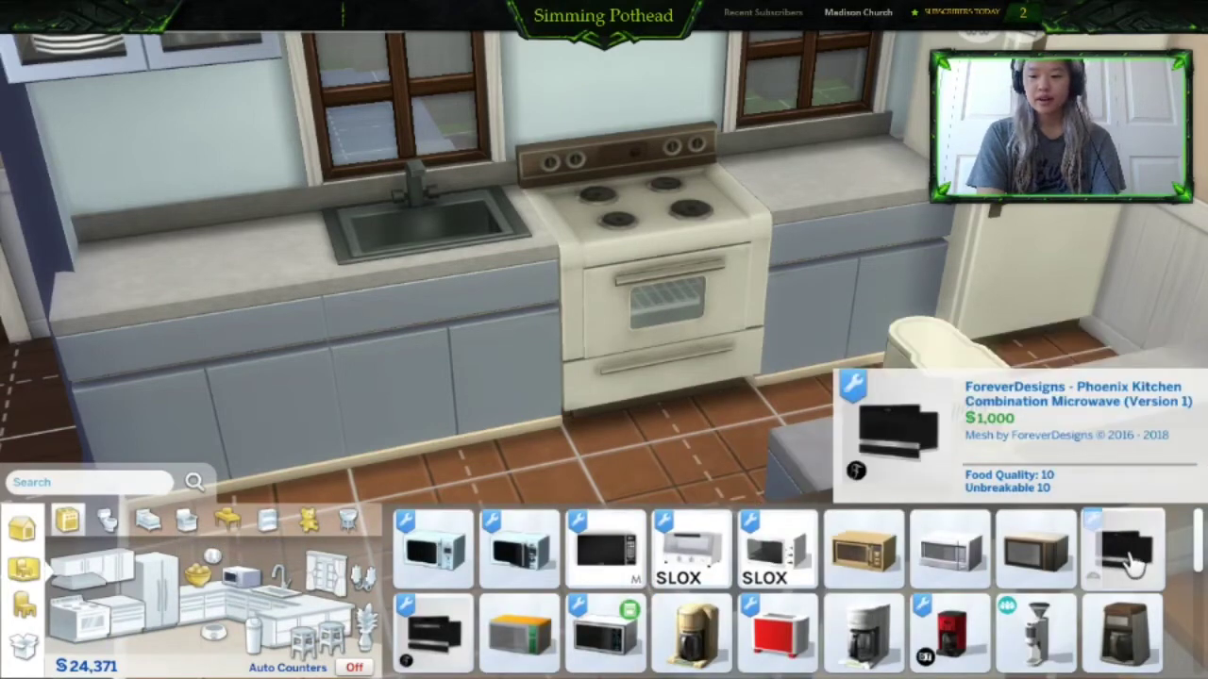
pyautogui.moveTo(1197, 540)
pyautogui.mouseDown()
pyautogui.moveTo(1197, 588)
pyautogui.moveTo(1195, 546)
pyautogui.mouseUp()
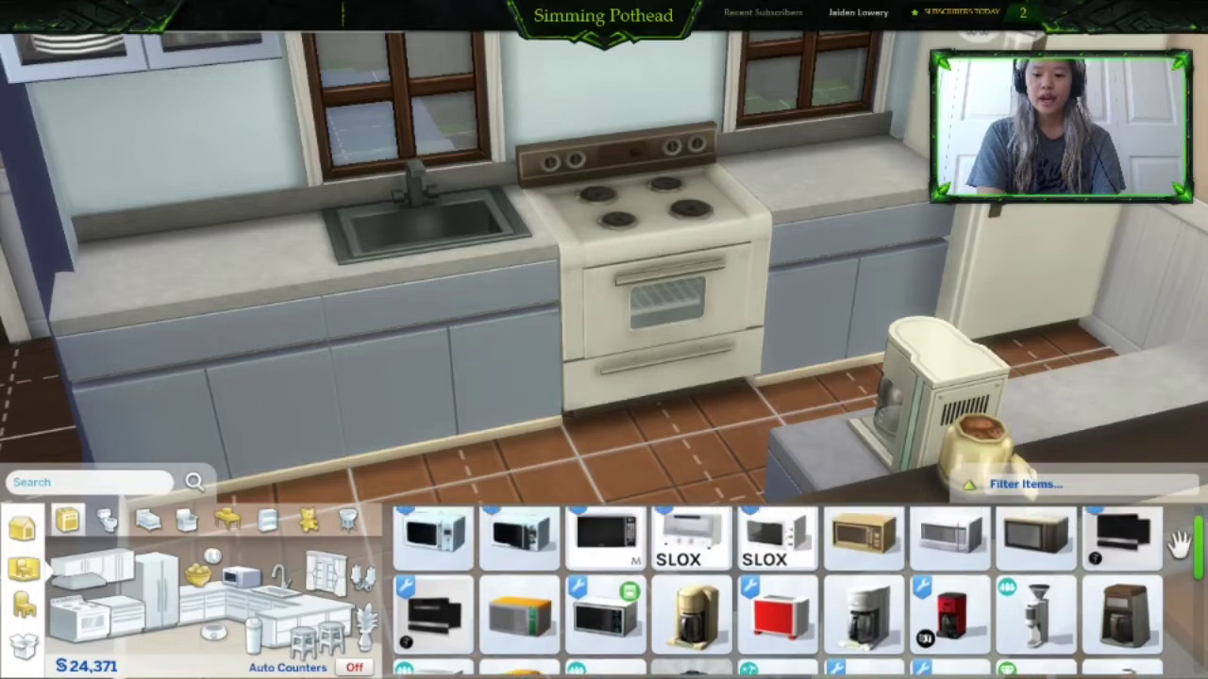
# - Choose the yellow variant of necrodog's functional toaster and place it on the counter between the stove and the fridge
pyautogui.moveTo(772, 627)
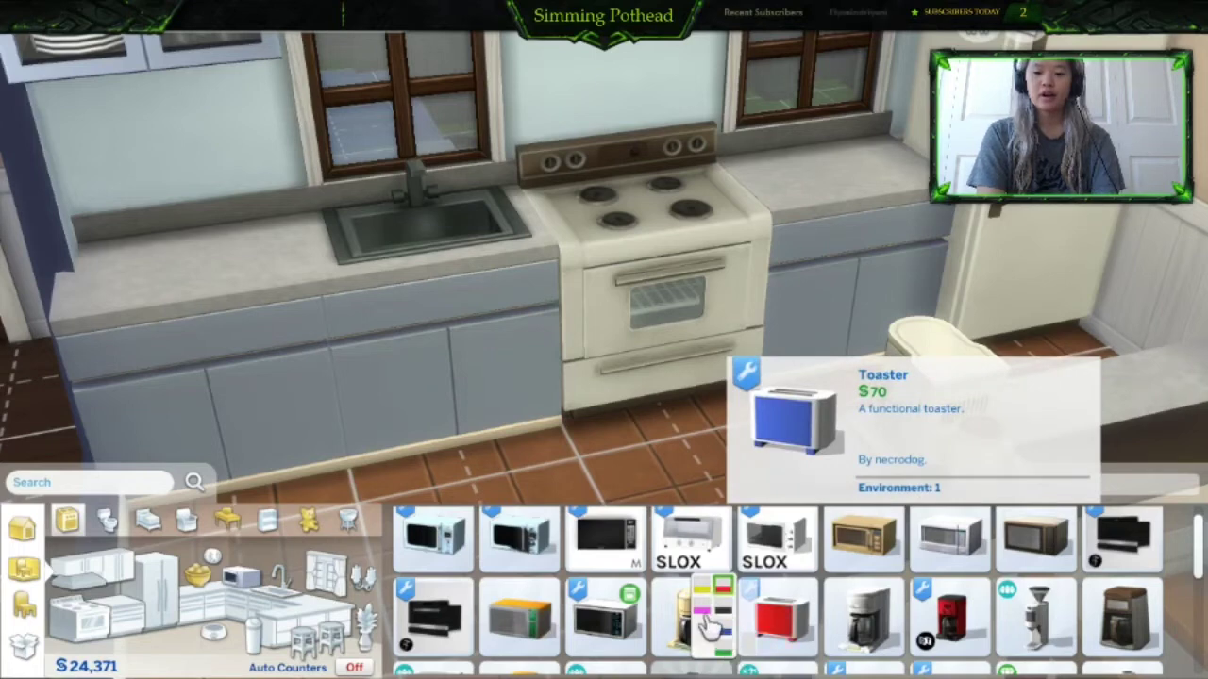
pyautogui.click(703, 593)
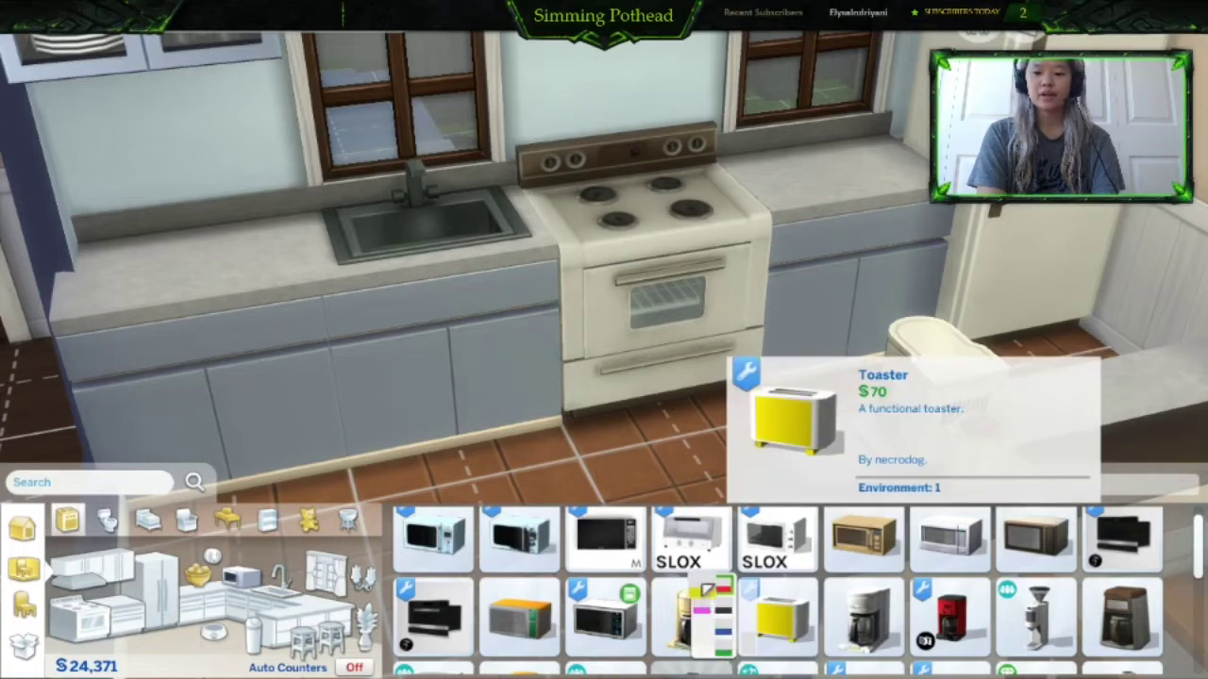
pyautogui.click(776, 615)
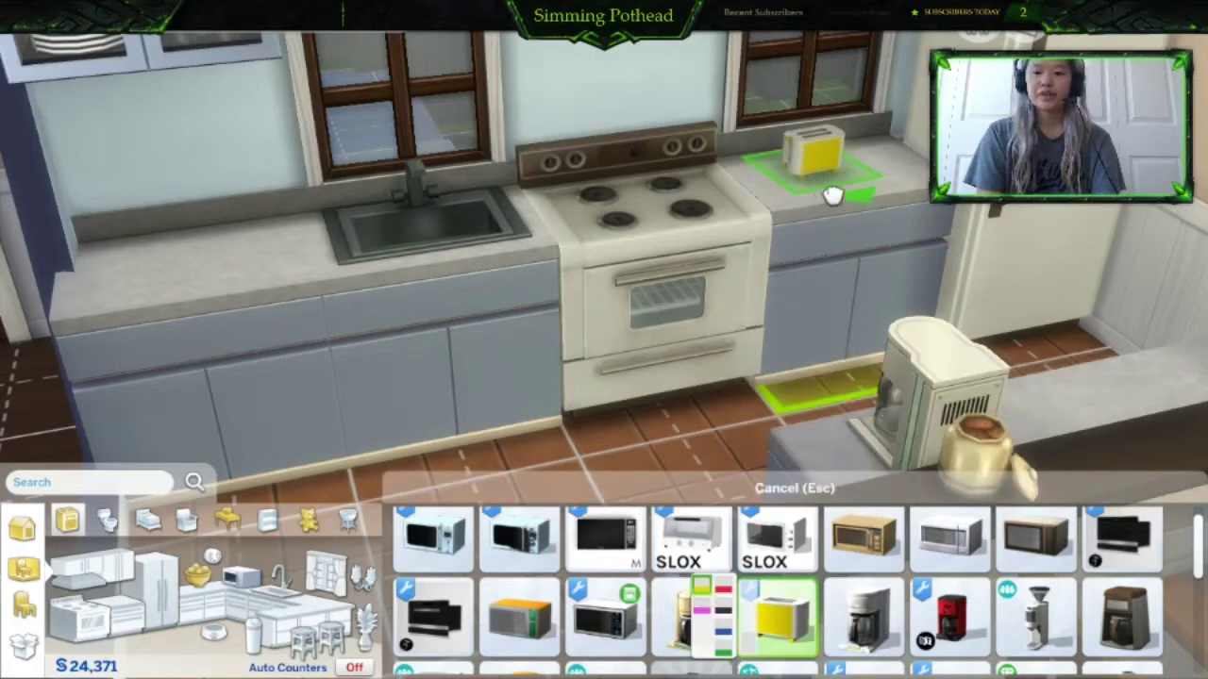
pyautogui.rightClick(834, 196)
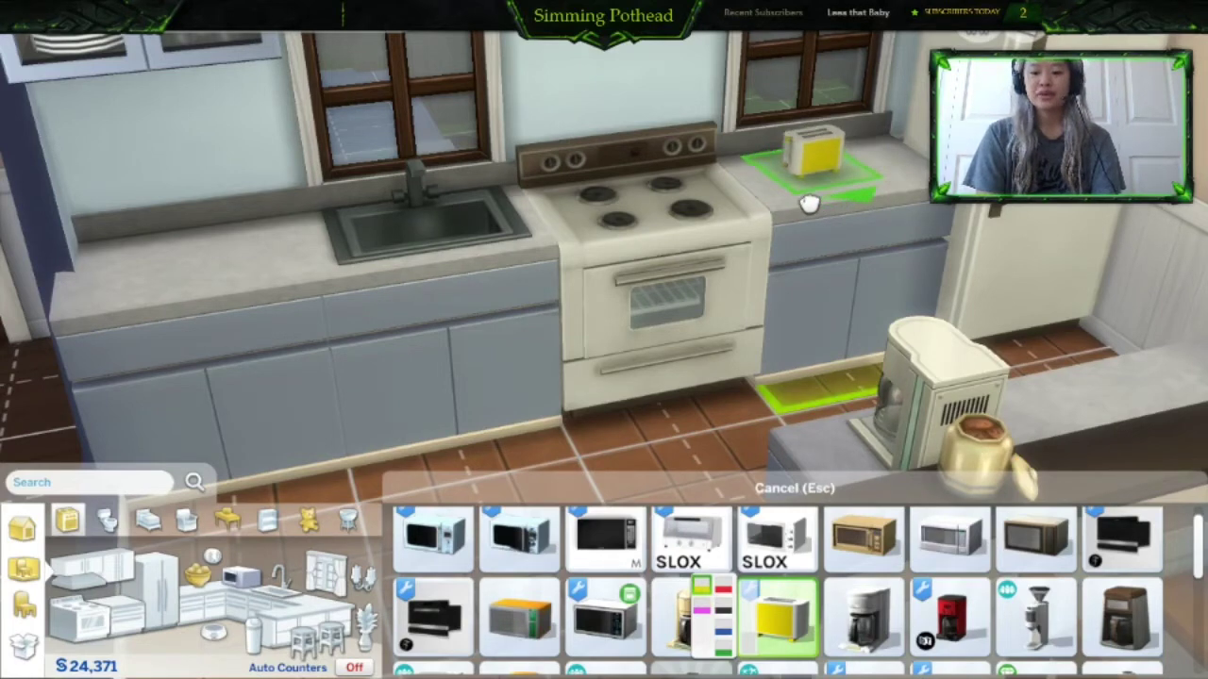
pyautogui.click(854, 179)
pyautogui.press('a')
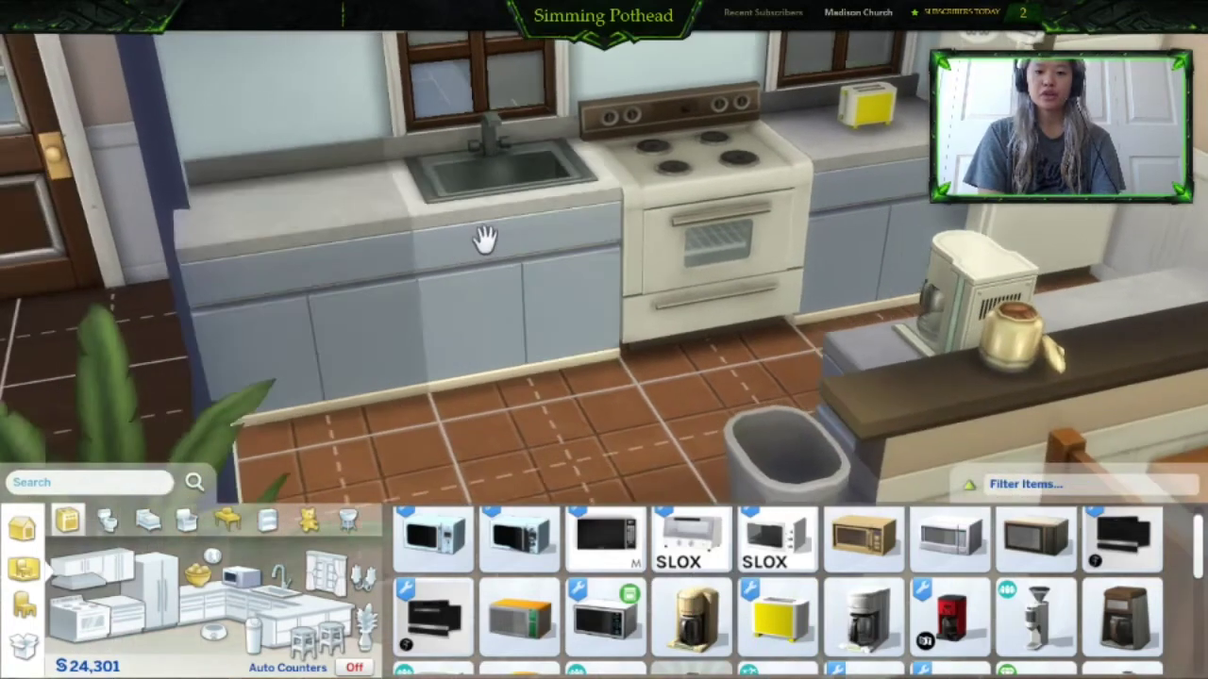
pyautogui.press('w')
pyautogui.press('d')
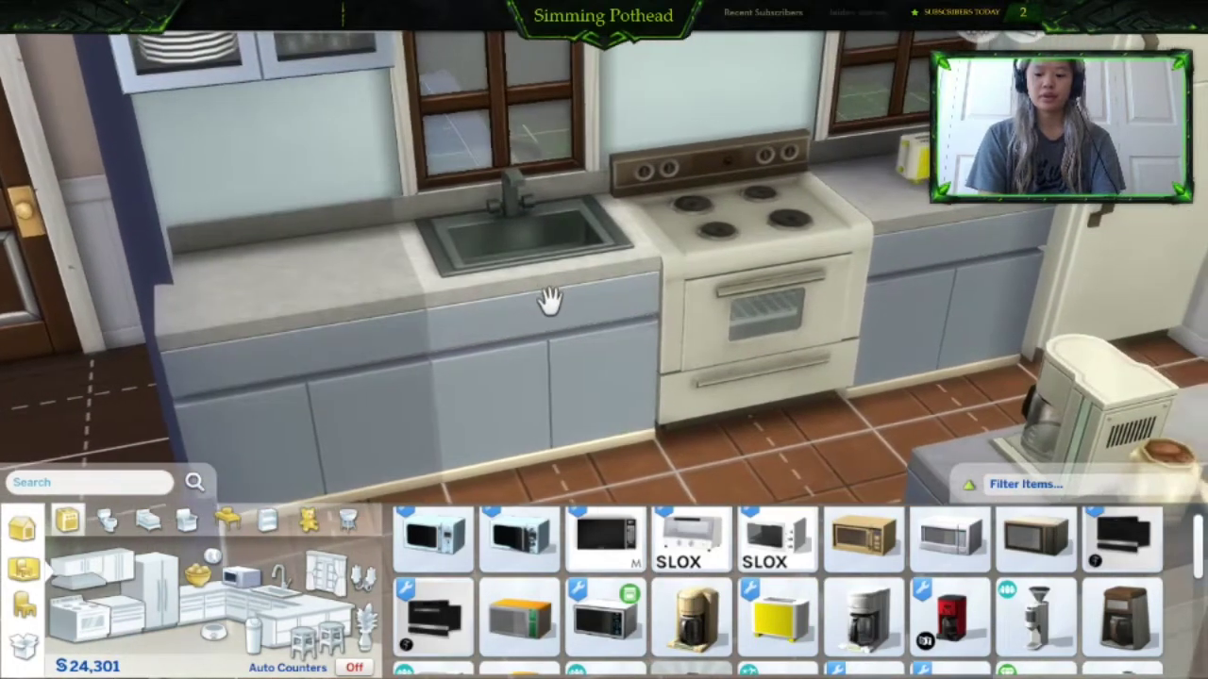
pyautogui.press('d')
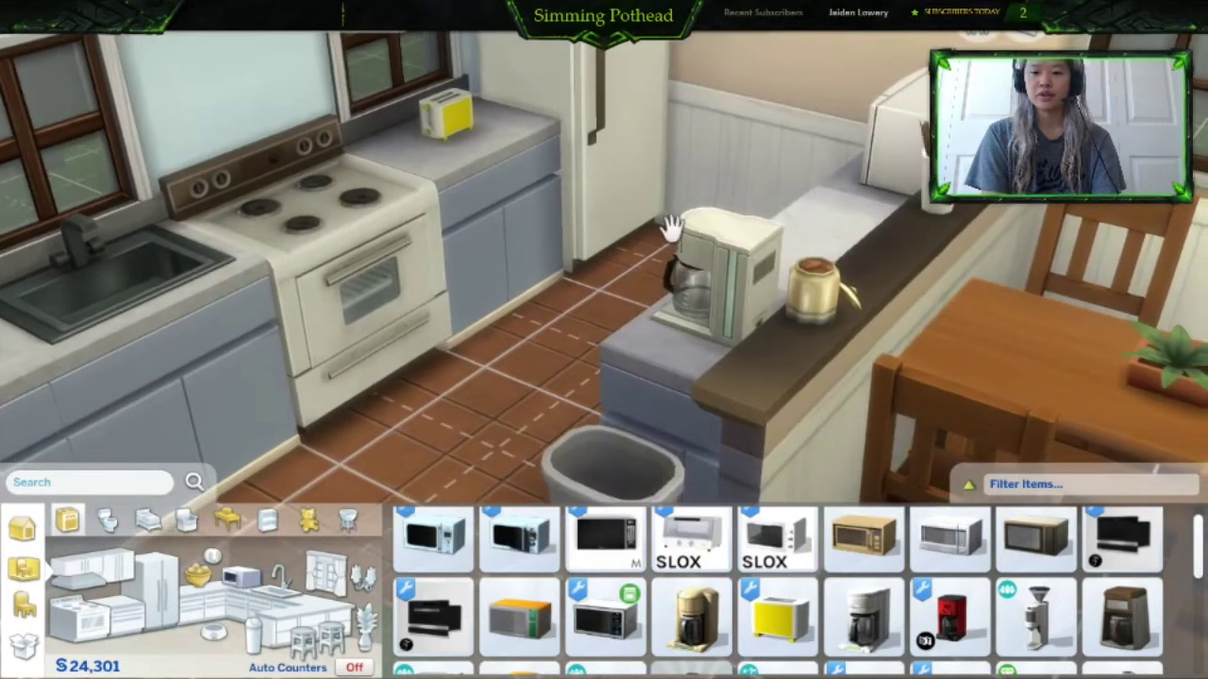
pyautogui.press('a')
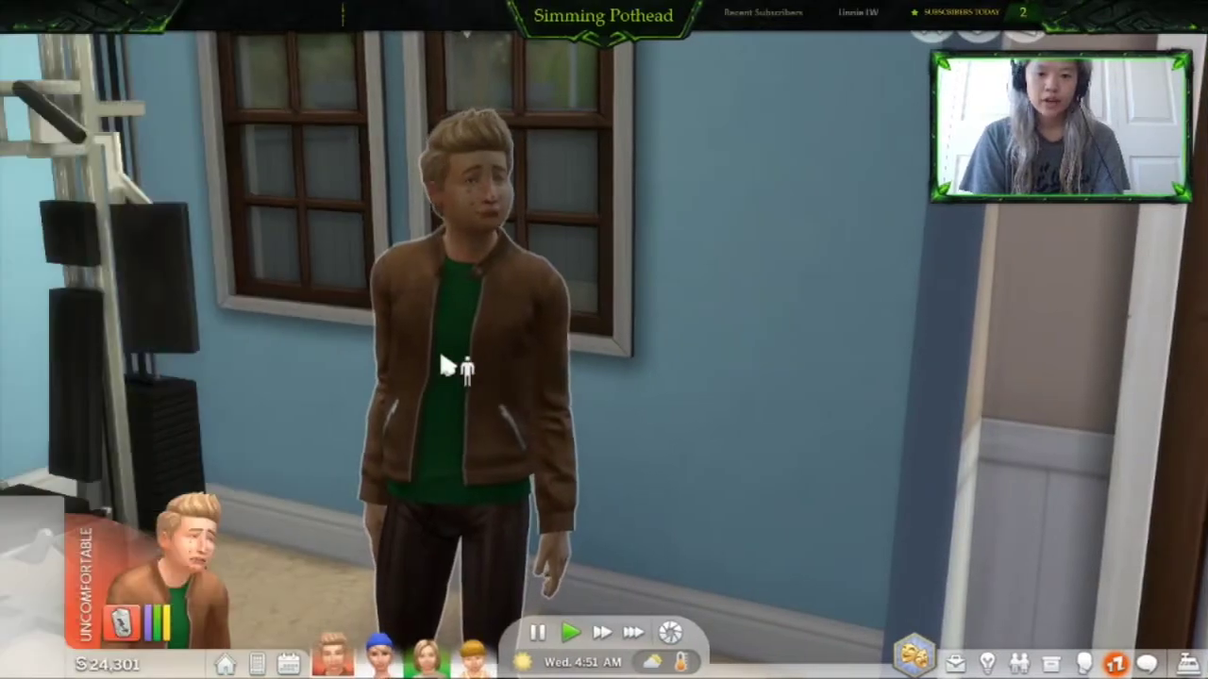
# - In Live Mode, have the Sim in the brown jacket make toast with nutella at the yellow toaster
pyautogui.scroll(2, 486, 330)
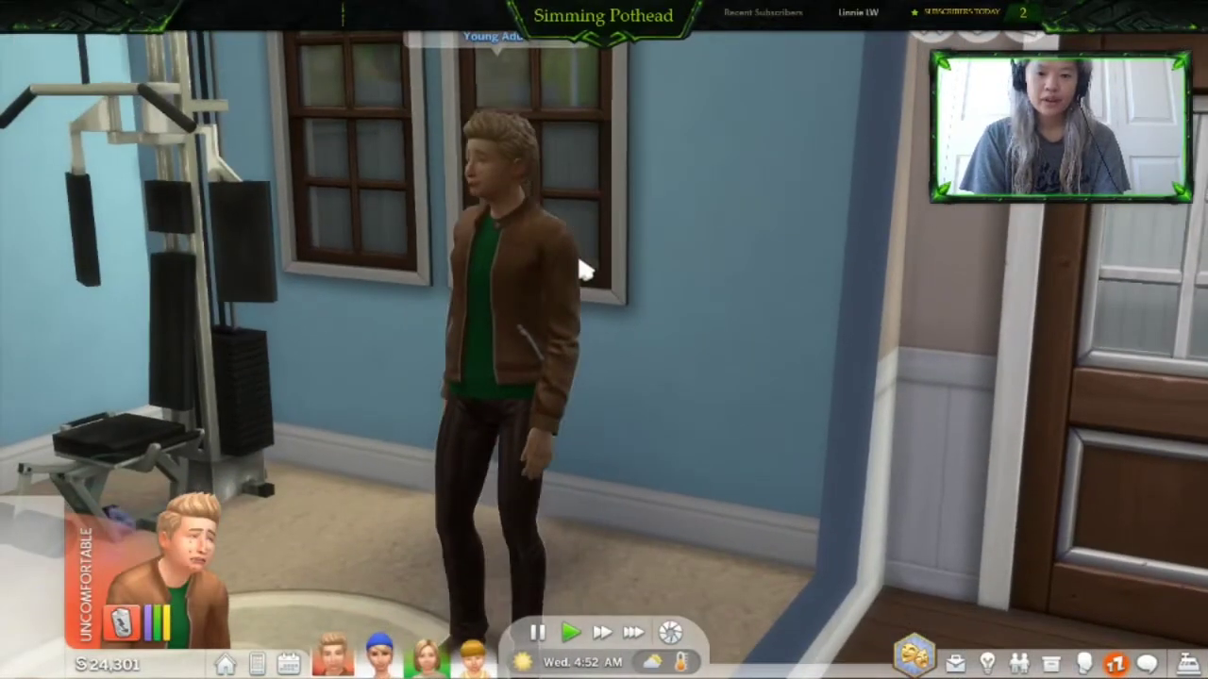
pyautogui.scroll(-3, 444, 409)
pyautogui.press('d')
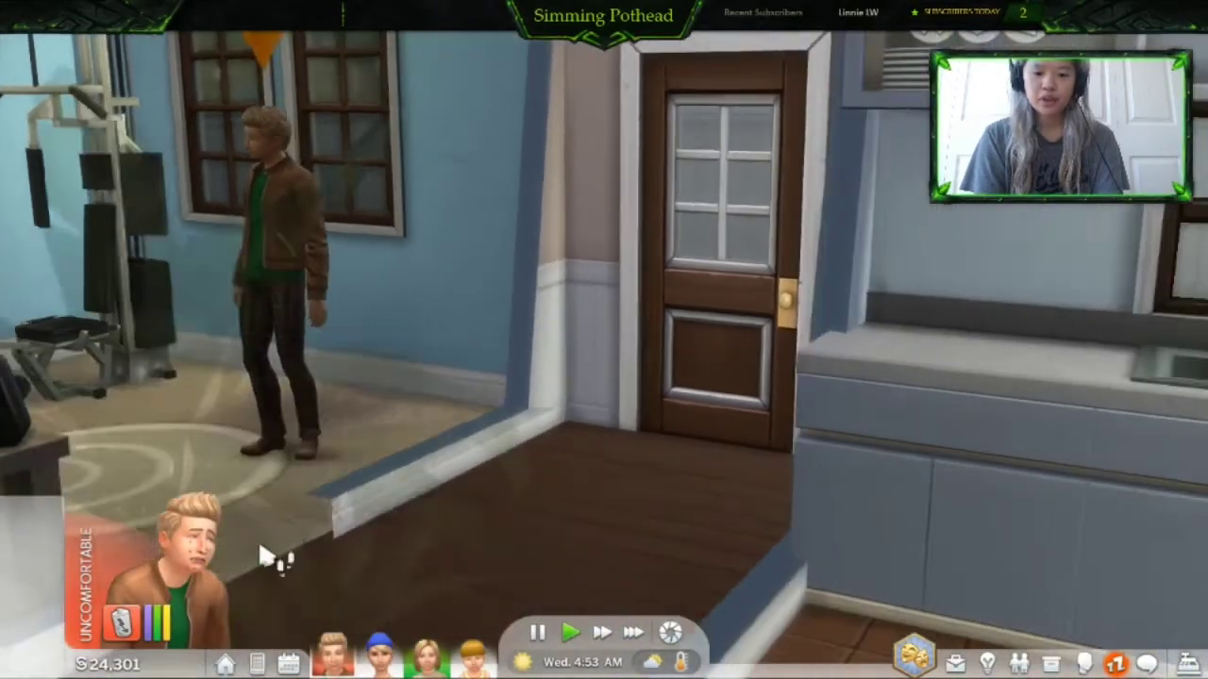
pyautogui.press('d')
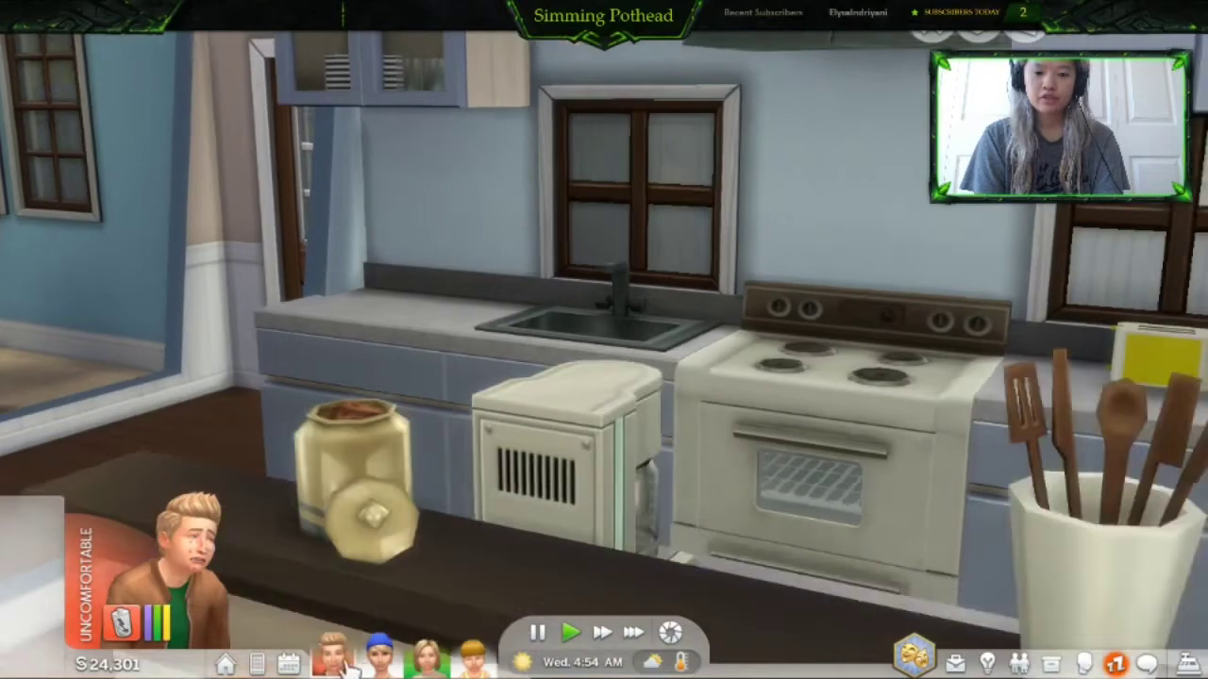
pyautogui.press('d')
pyautogui.press('d')
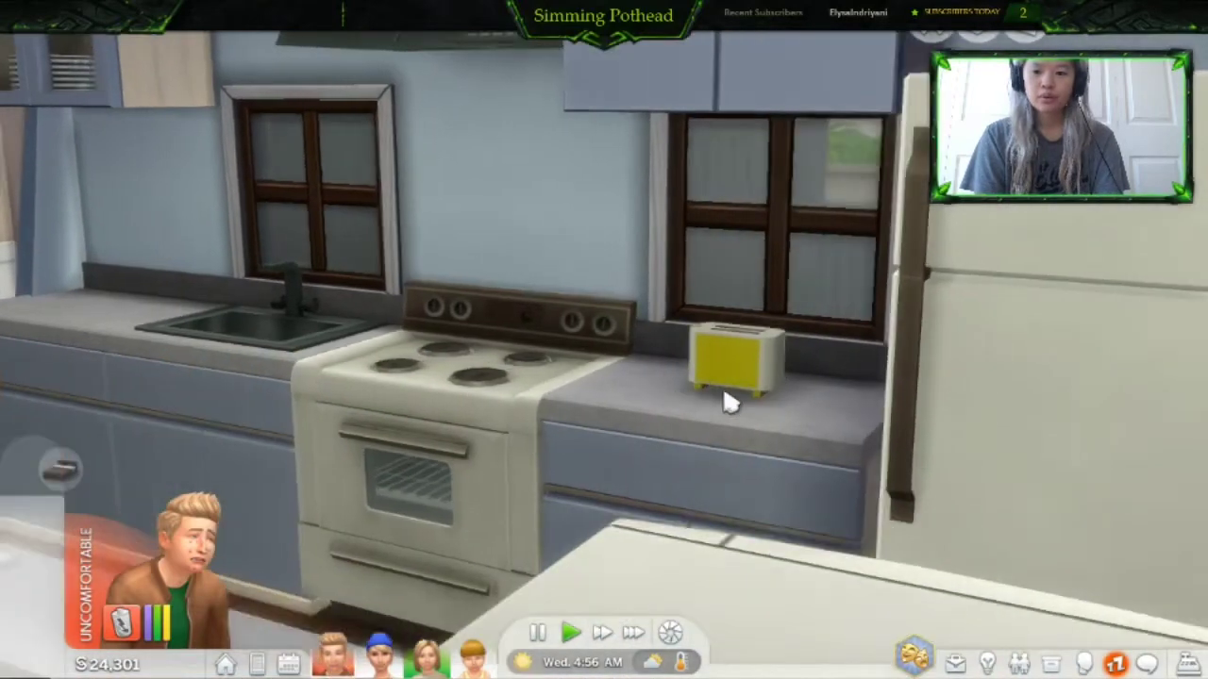
pyautogui.scroll(2, 726, 401)
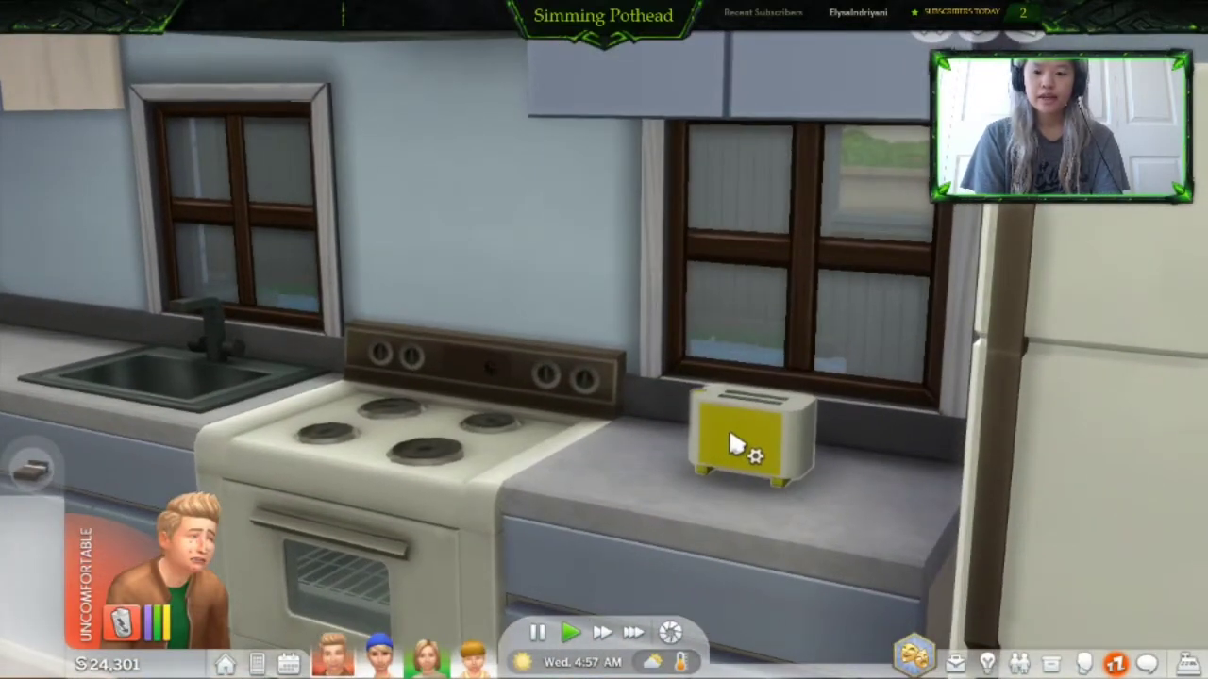
pyautogui.click(730, 434)
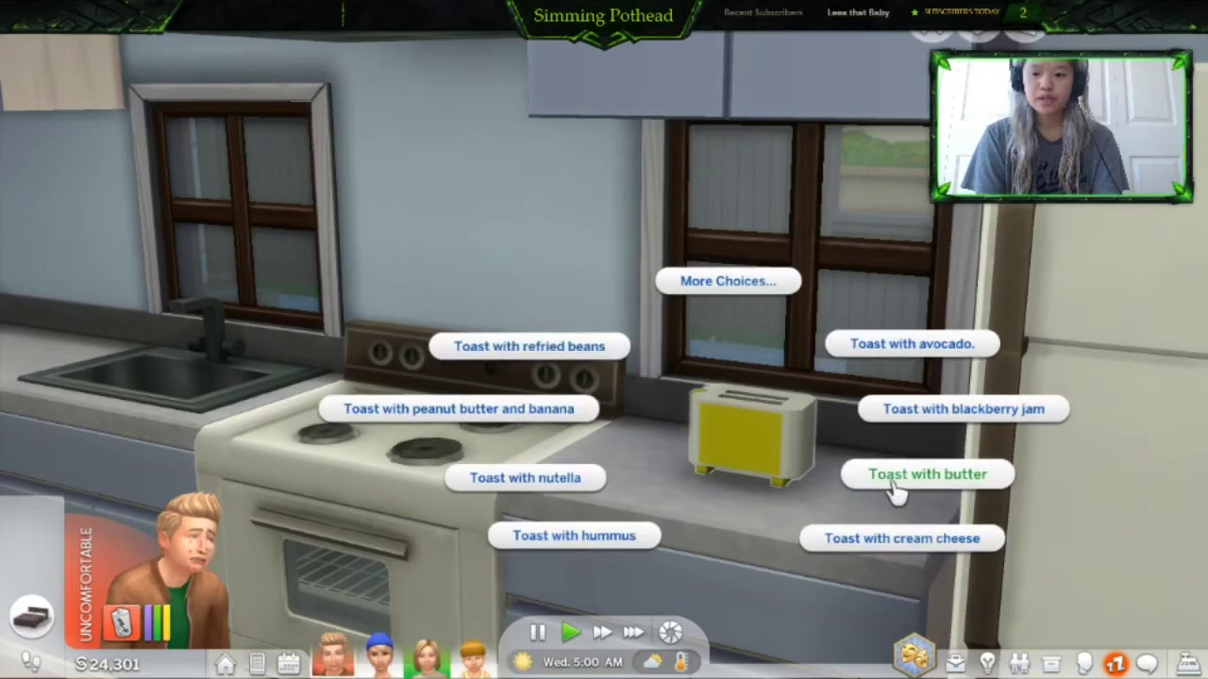
pyautogui.click(519, 482)
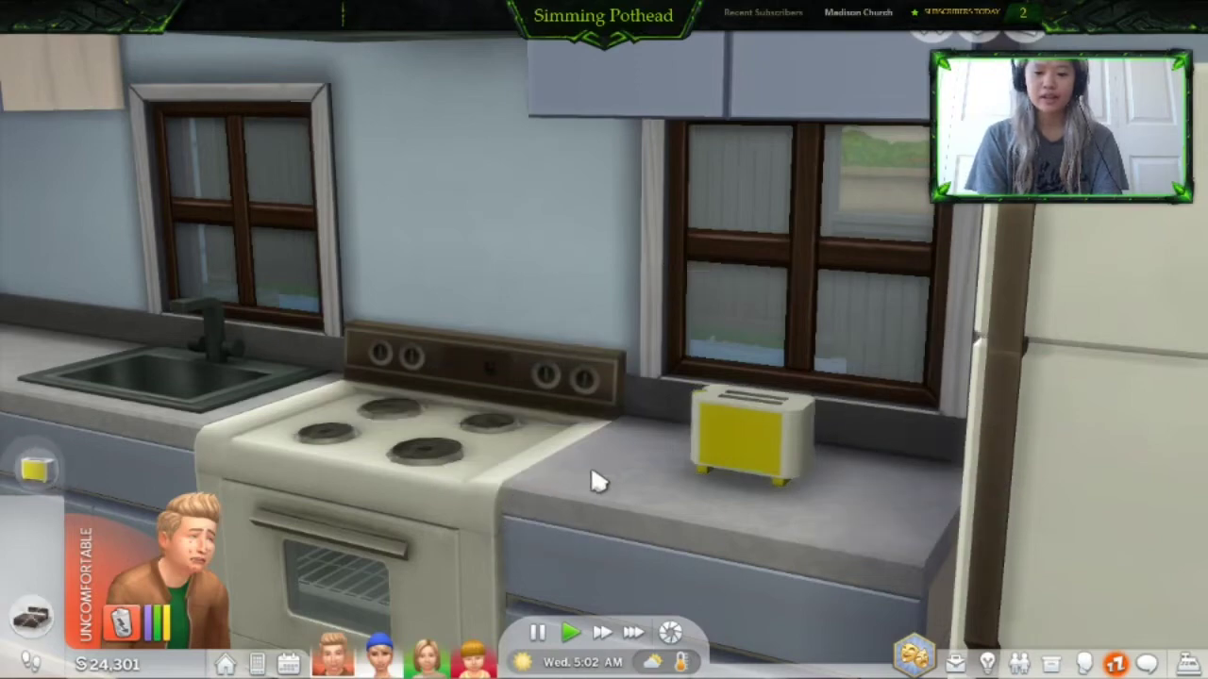
# - Follow the Sim in the kitchen and watch the toasting animation up close at the yellow toaster
pyautogui.press('a')
pyautogui.scroll(-2, 611, 474)
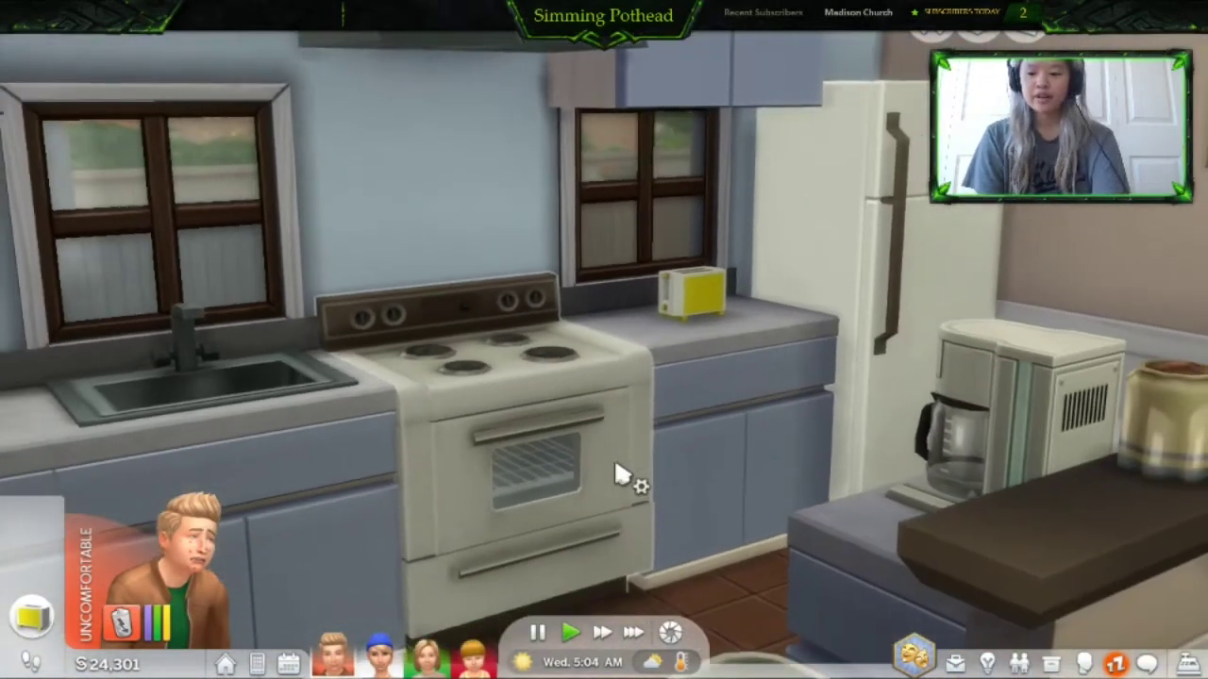
pyautogui.scroll(-5, 615, 475)
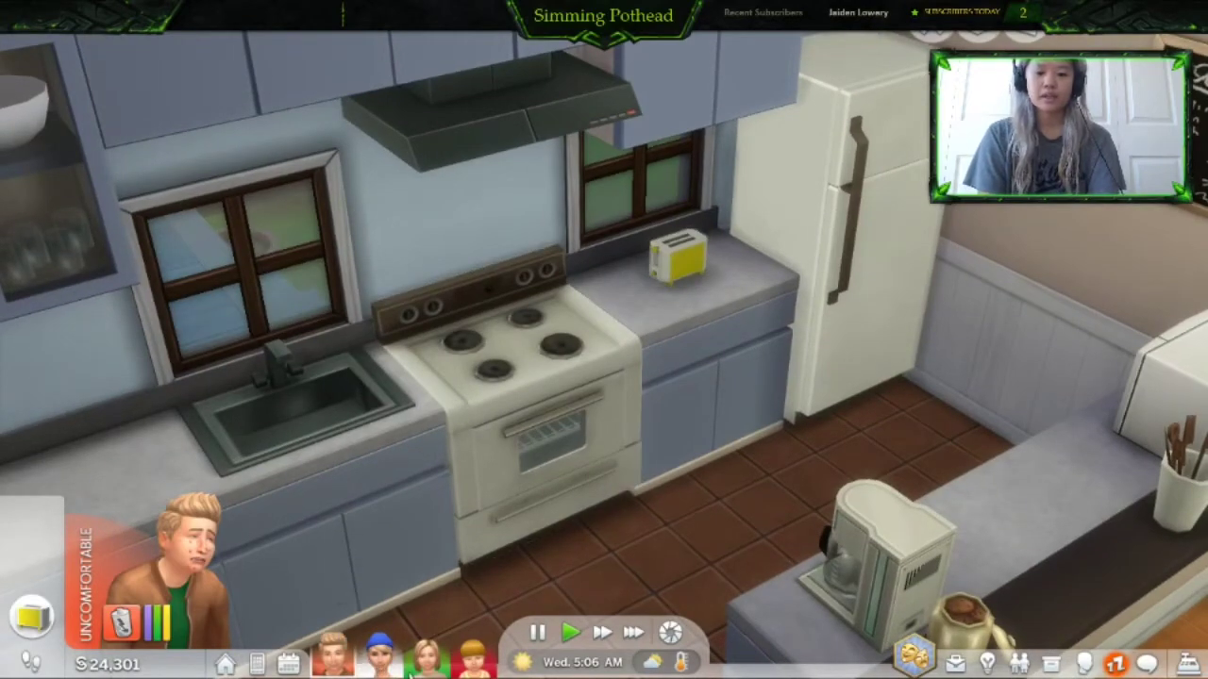
pyautogui.click(332, 660)
pyautogui.scroll(3, 533, 481)
pyautogui.scroll(4, 531, 478)
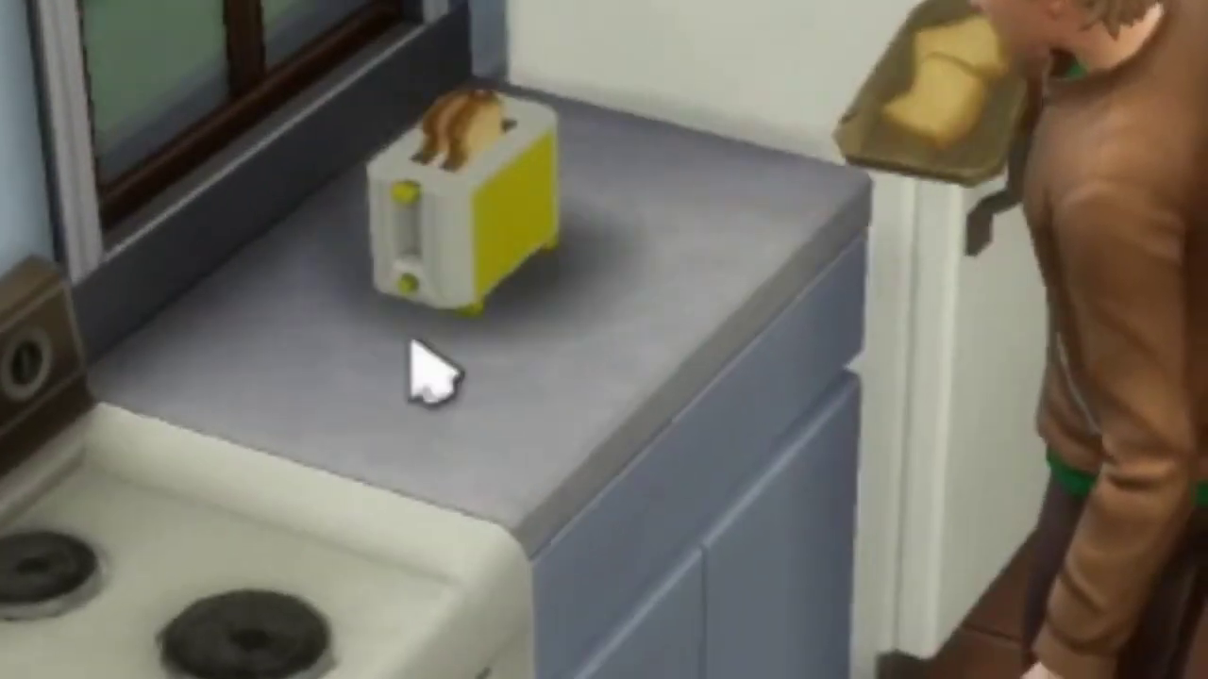
pyautogui.scroll(2, 412, 375)
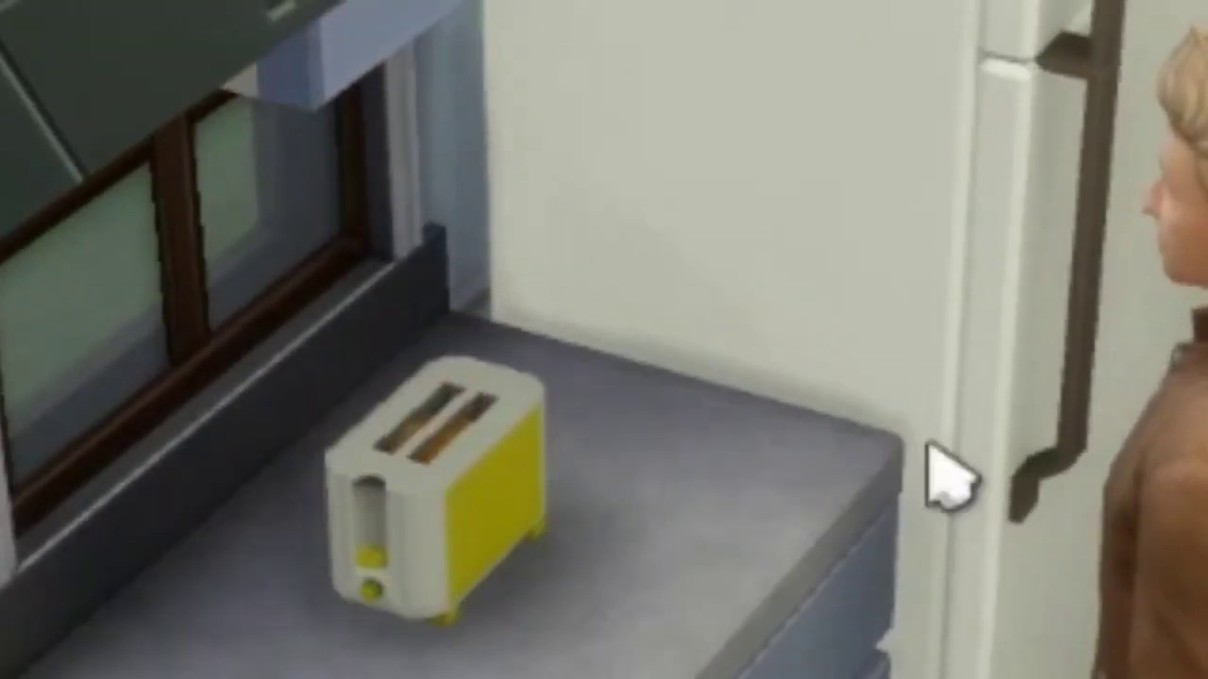
pyautogui.scroll(1, 155, 557)
pyautogui.scroll(2, 155, 557)
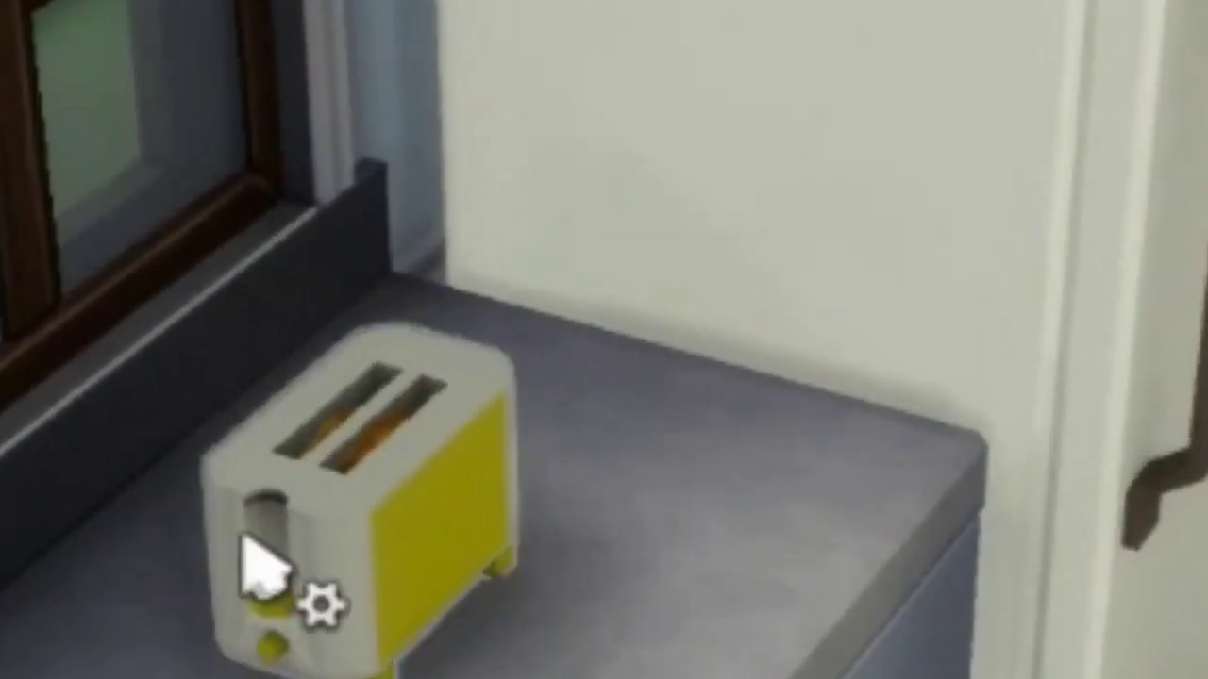
pyautogui.scroll(2, 243, 536)
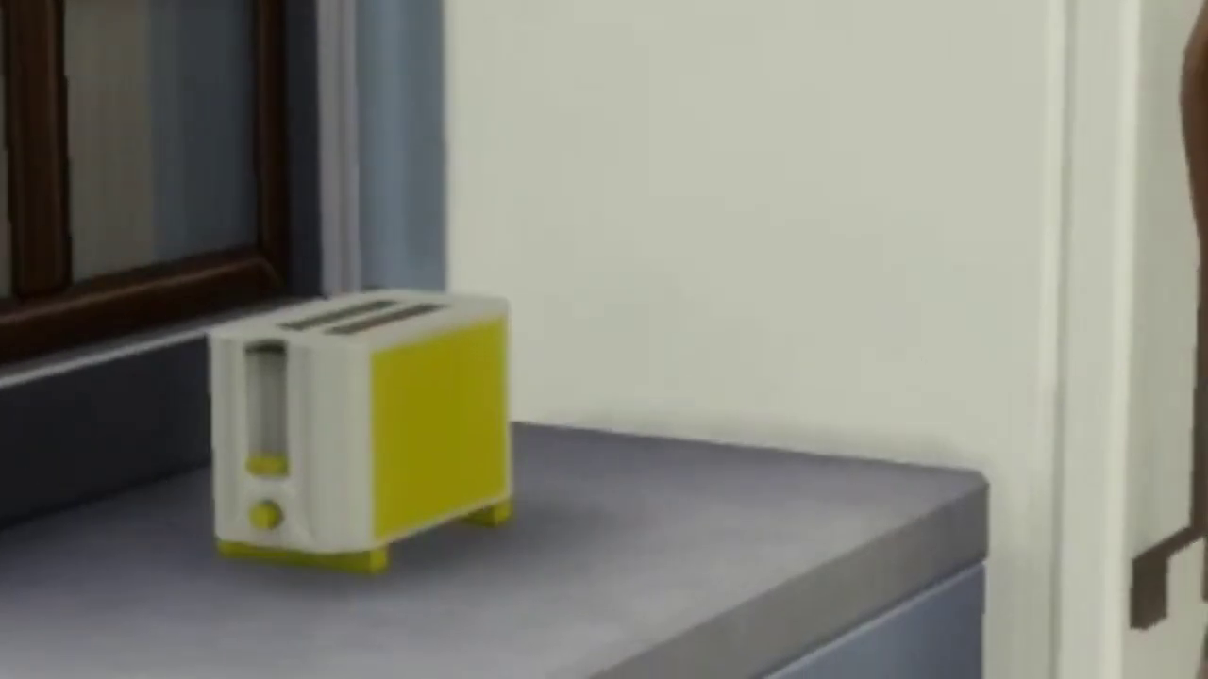
pyautogui.scroll(-1, 360, 434)
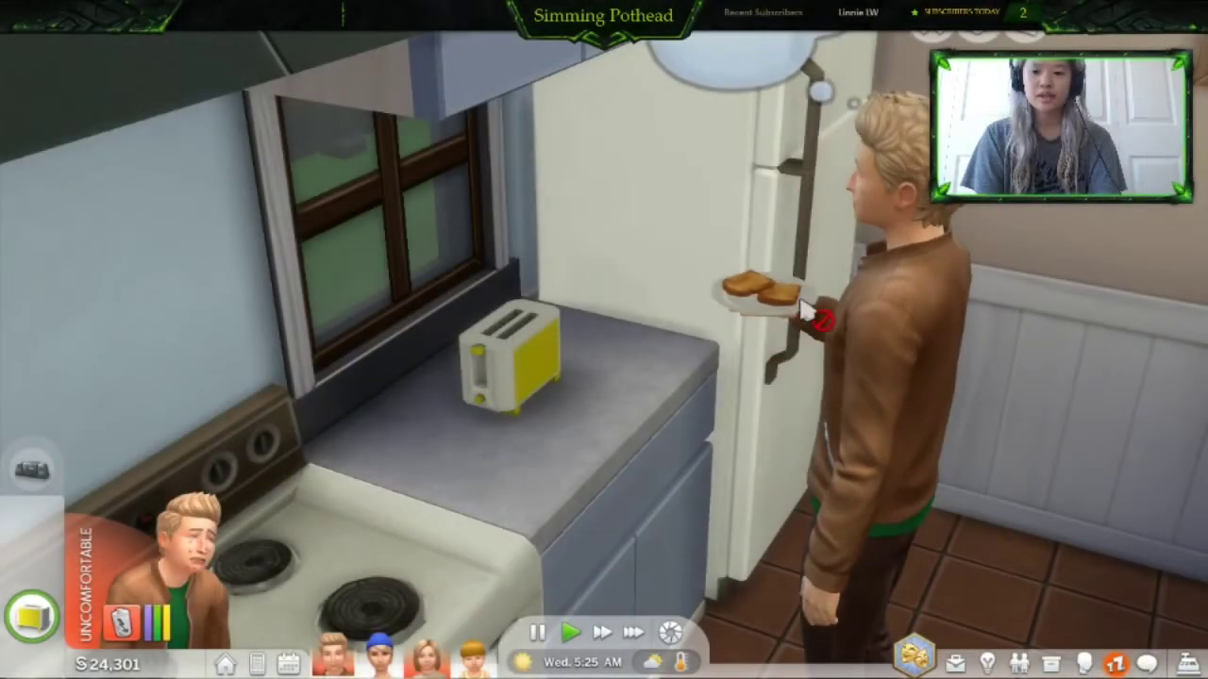
pyautogui.moveTo(760, 337); pyautogui.dragTo(739, 413)
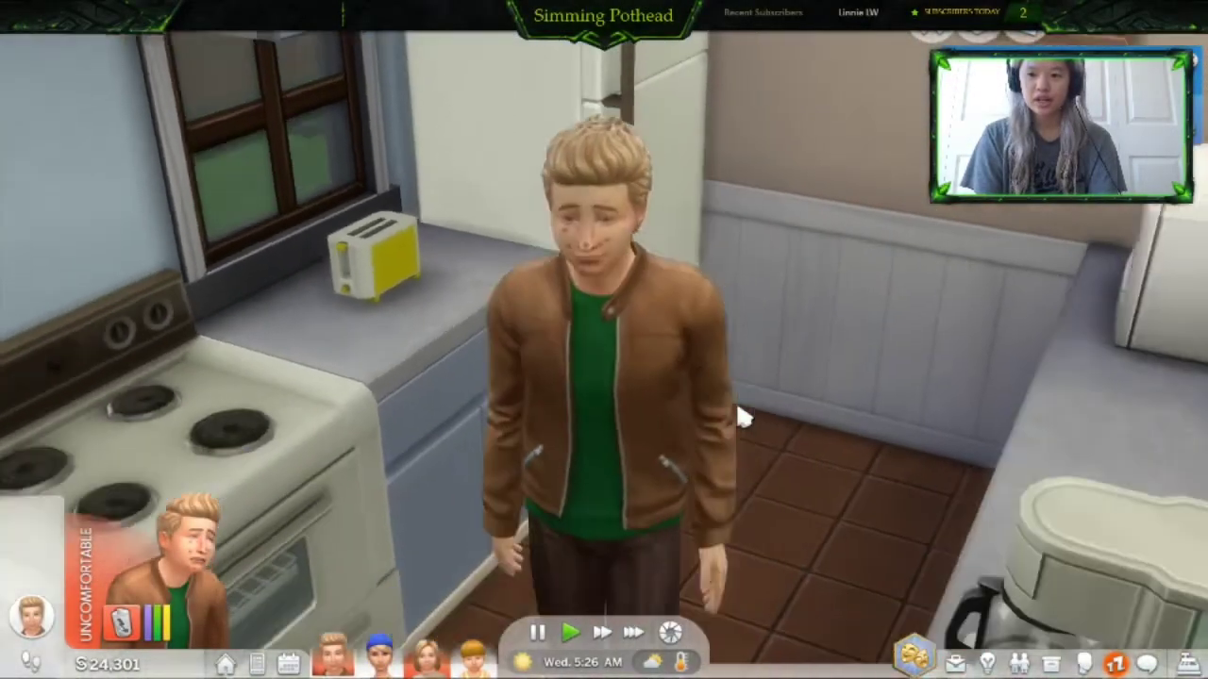
# - Take the toast with nutella out of the Sim's inventory and place it on the dining table beside the potted plant
pyautogui.scroll(-4, 738, 408)
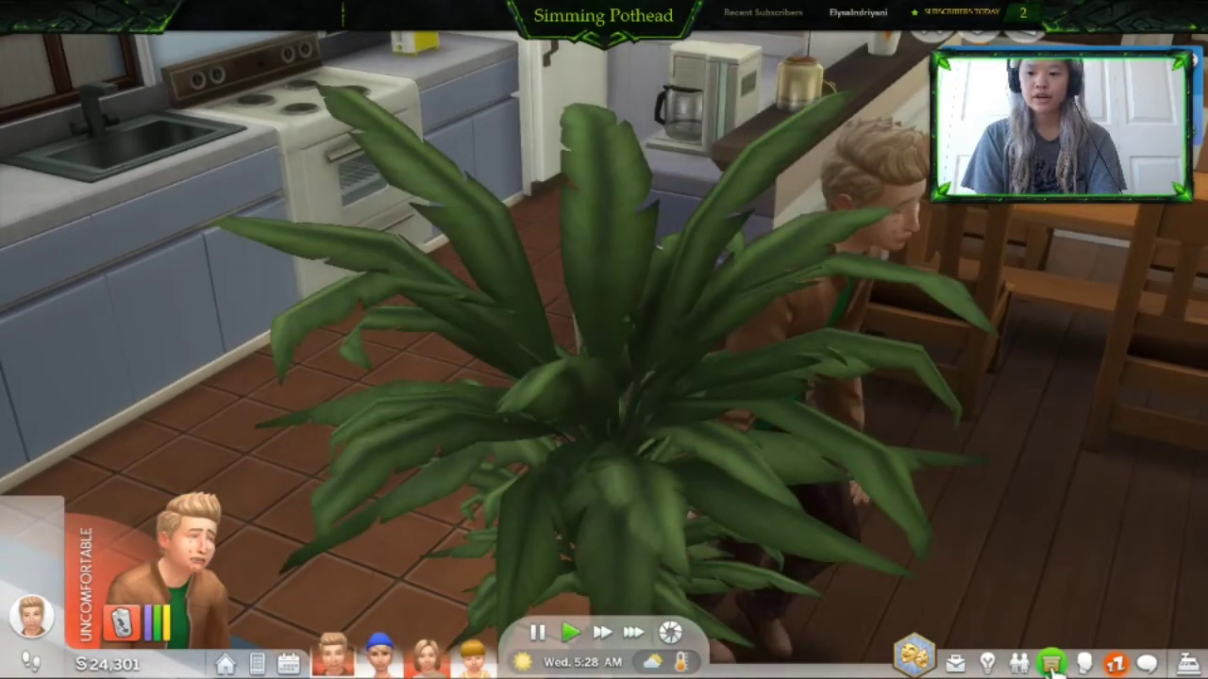
pyautogui.click(1051, 663)
pyautogui.press('w')
pyautogui.press('d')
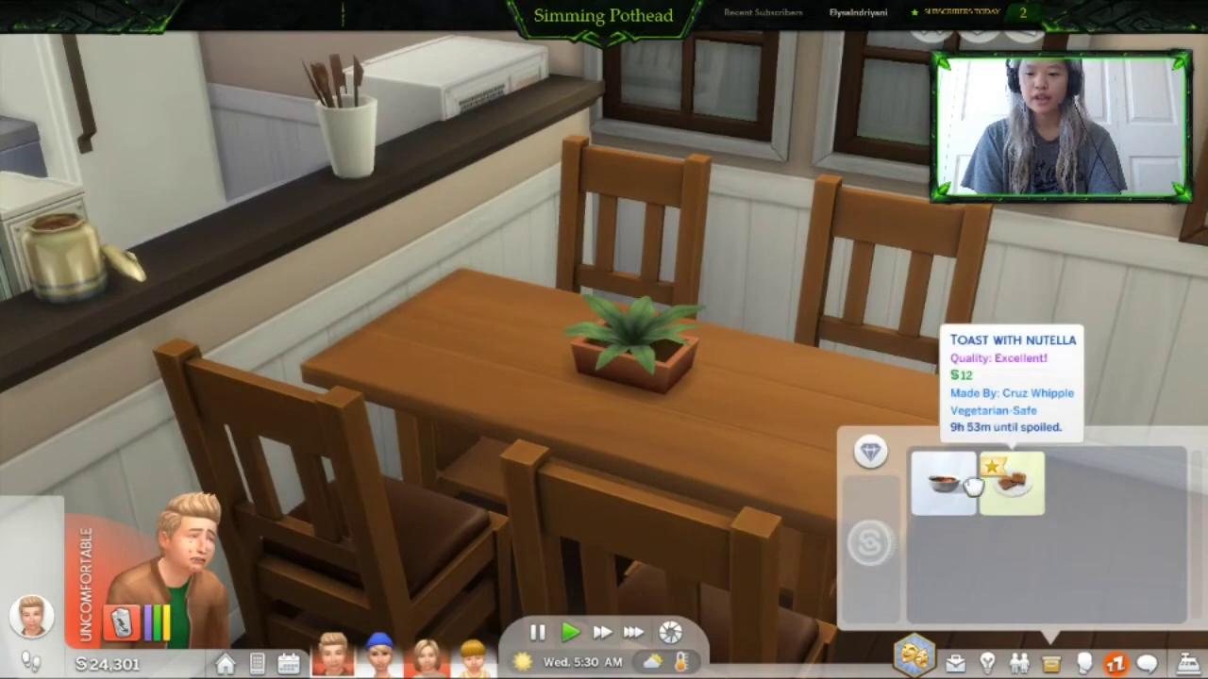
pyautogui.moveTo(982, 484); pyautogui.dragTo(751, 474)
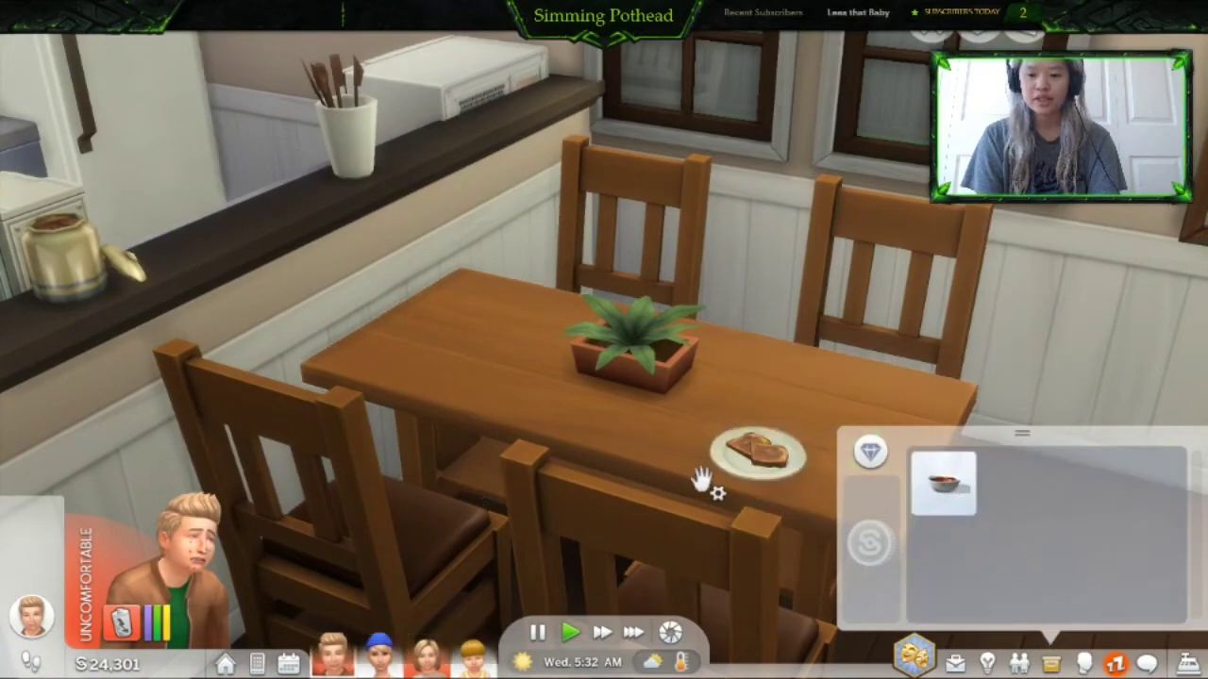
pyautogui.press('d')
pyautogui.press('a')
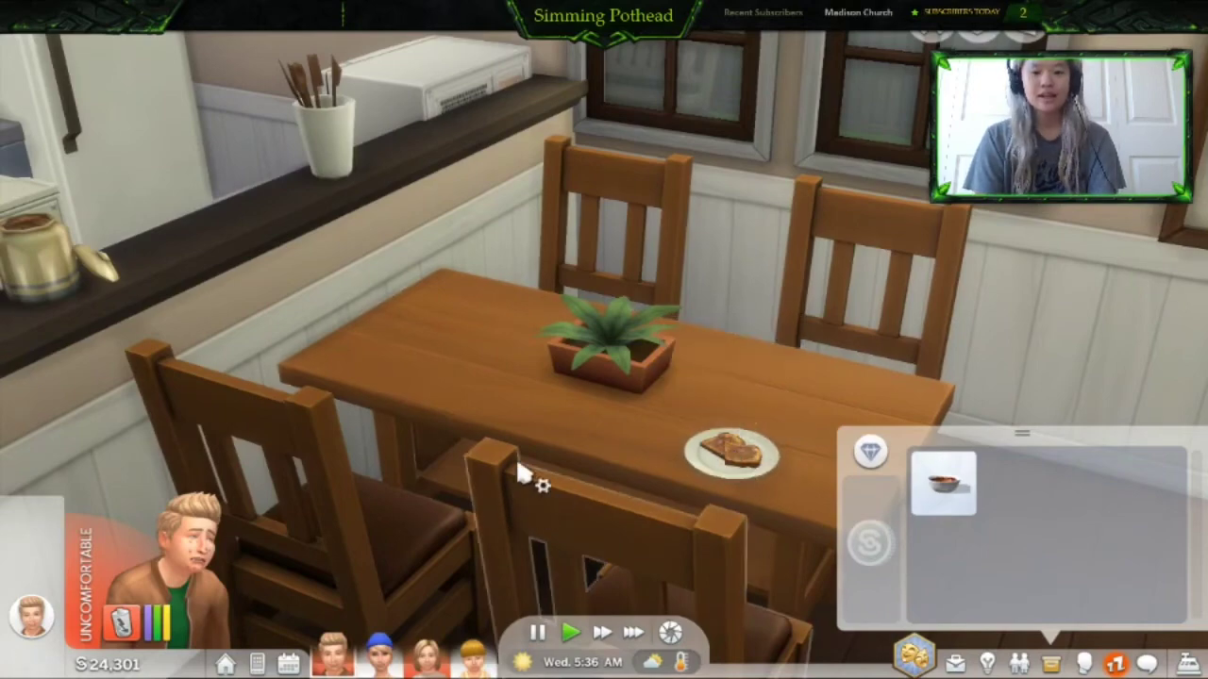
# - Examine the yellow toaster on the kitchen counter and the plate of toast on the dining table
pyautogui.press(',')
pyautogui.scroll(3, 620, 59)
pyautogui.press('a')
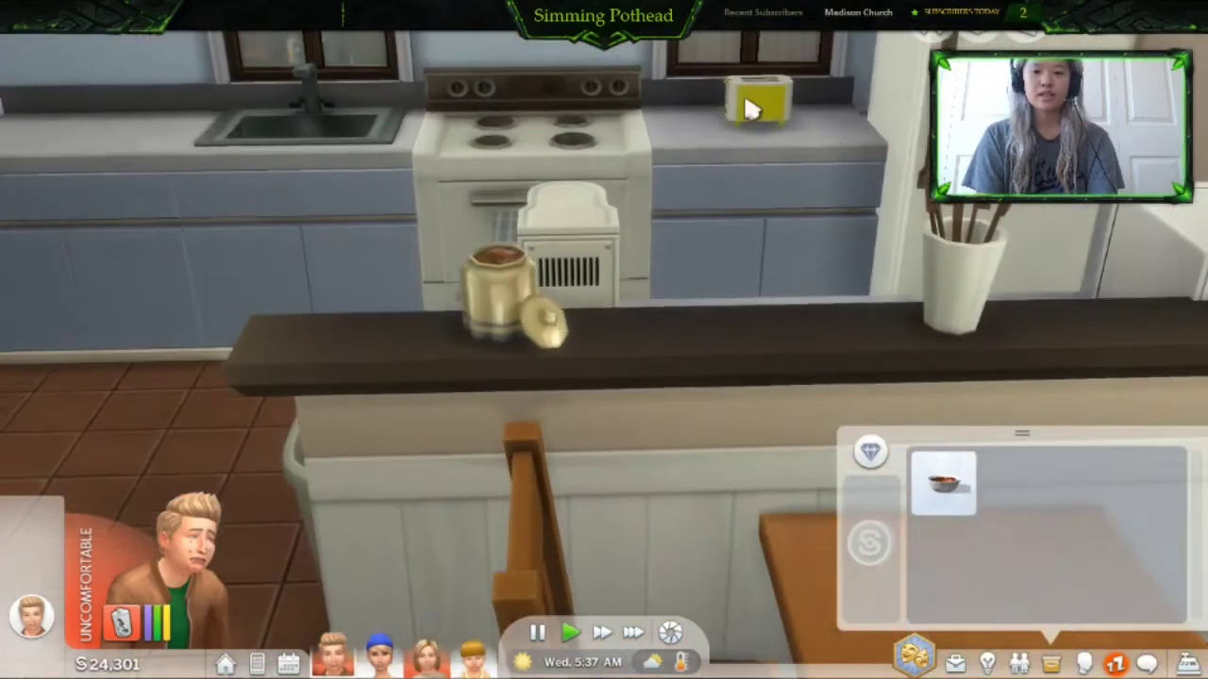
pyautogui.press('w')
pyautogui.press('d')
pyautogui.press('s')
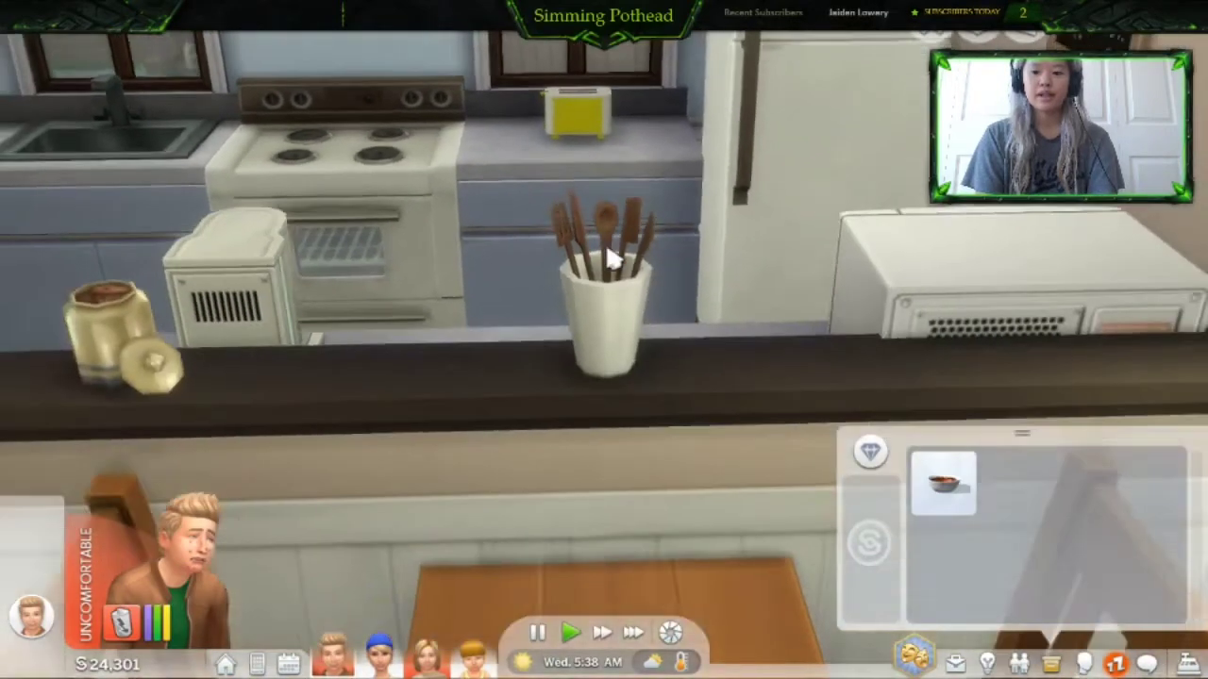
pyautogui.press('s')
pyautogui.press('a')
pyautogui.press('d')
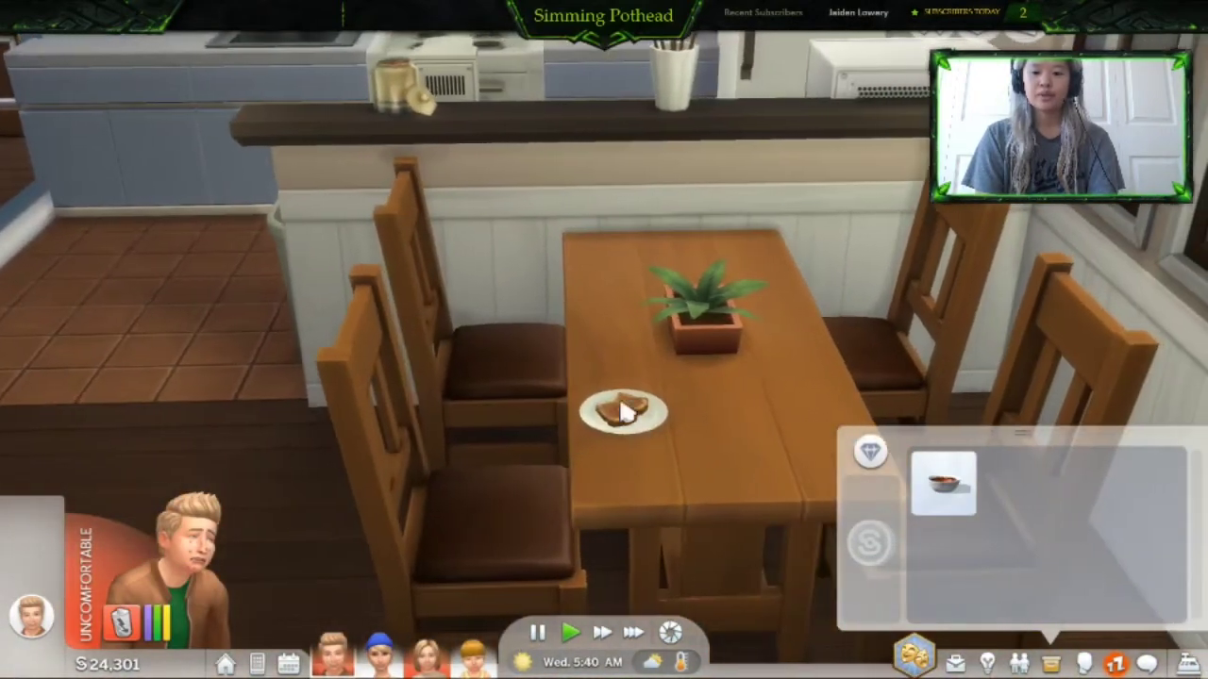